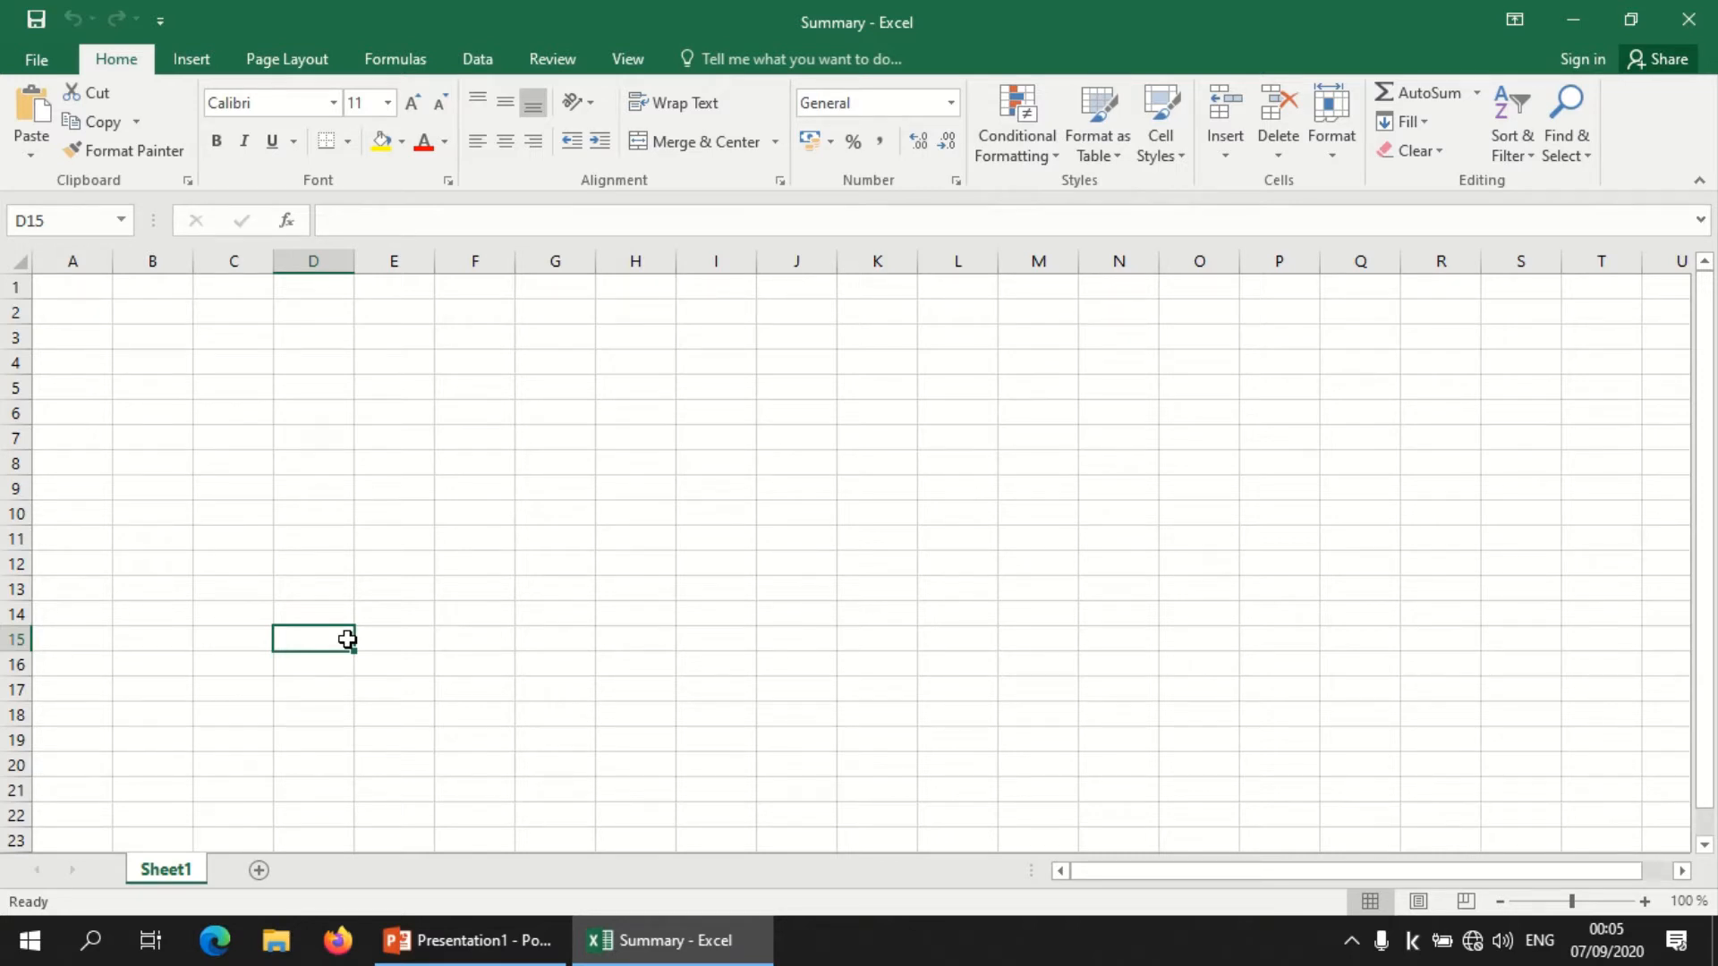
# Step: Enter the column headings Quantity, Price and Total in cells B2, C2 and D2
pyautogui.click(495, 534)
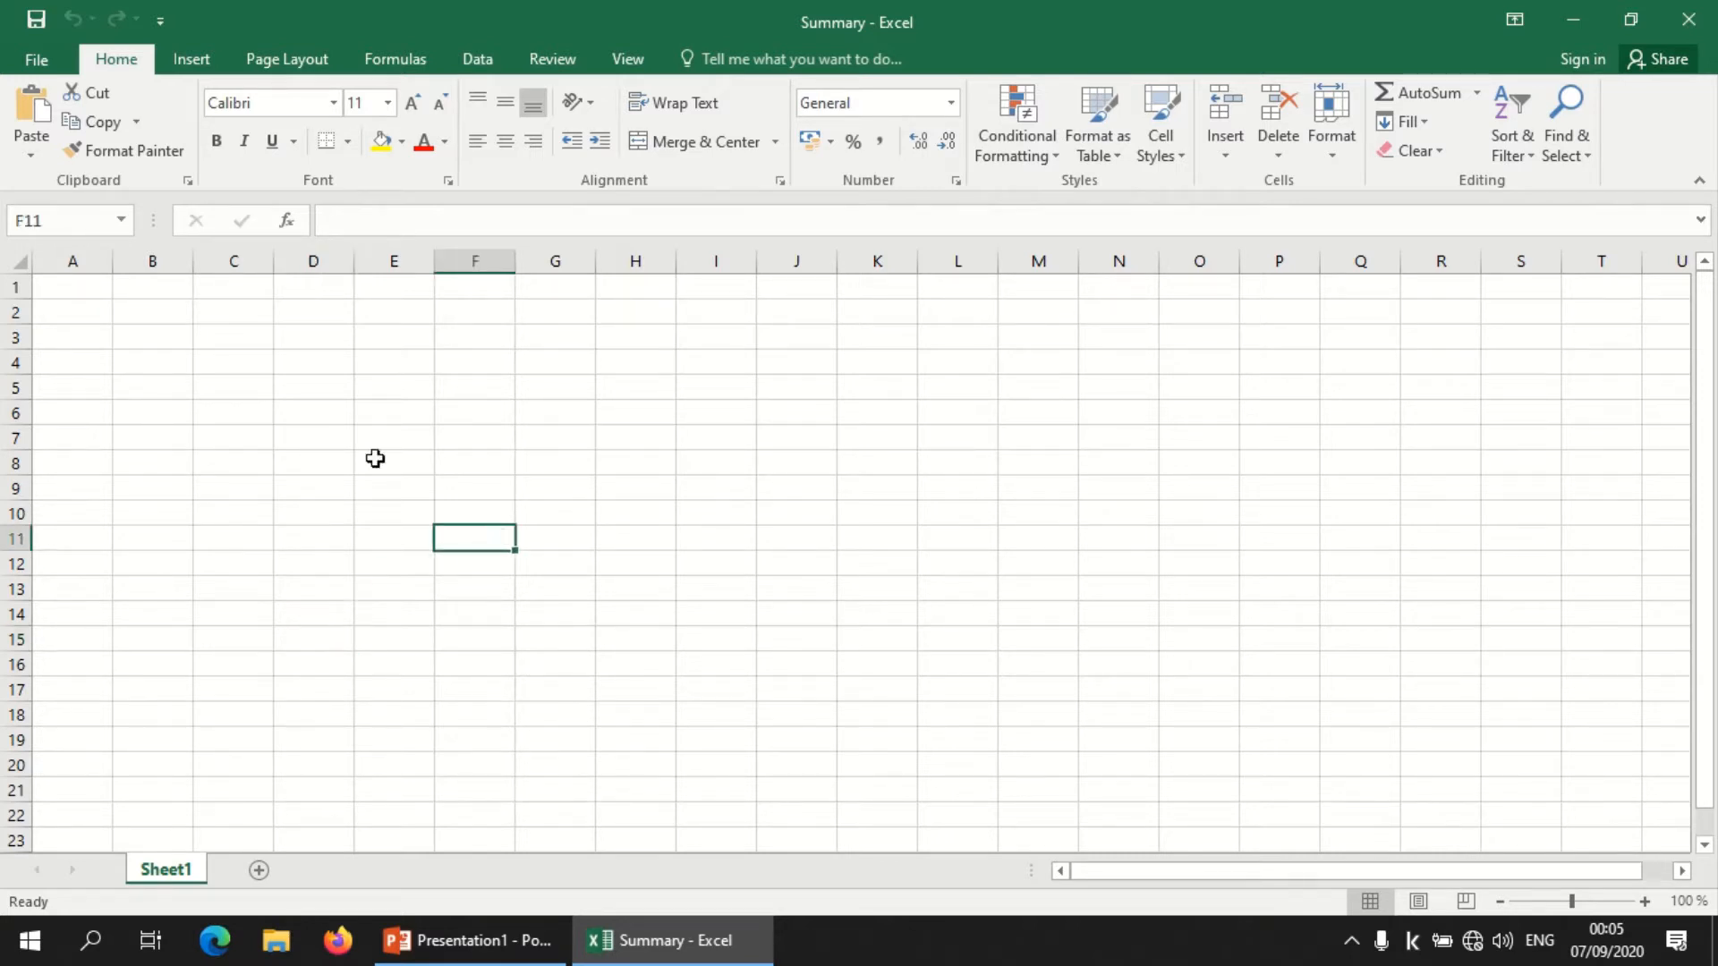
pyautogui.click(146, 312)
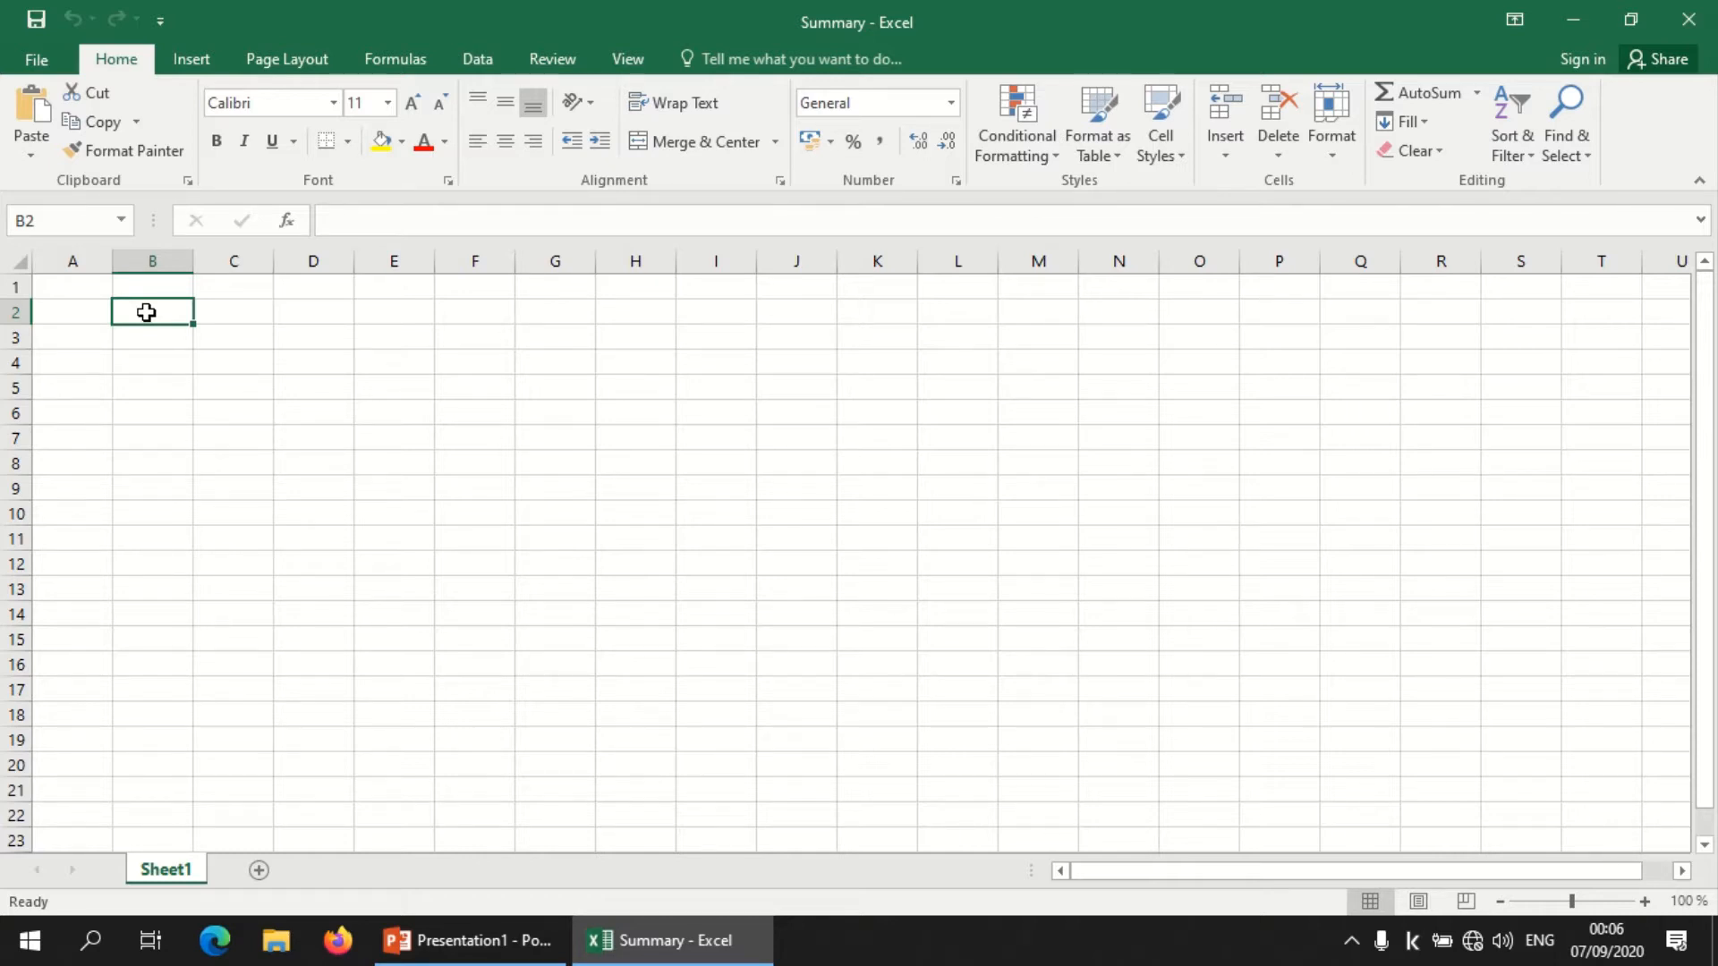
pyautogui.write('Quantity')
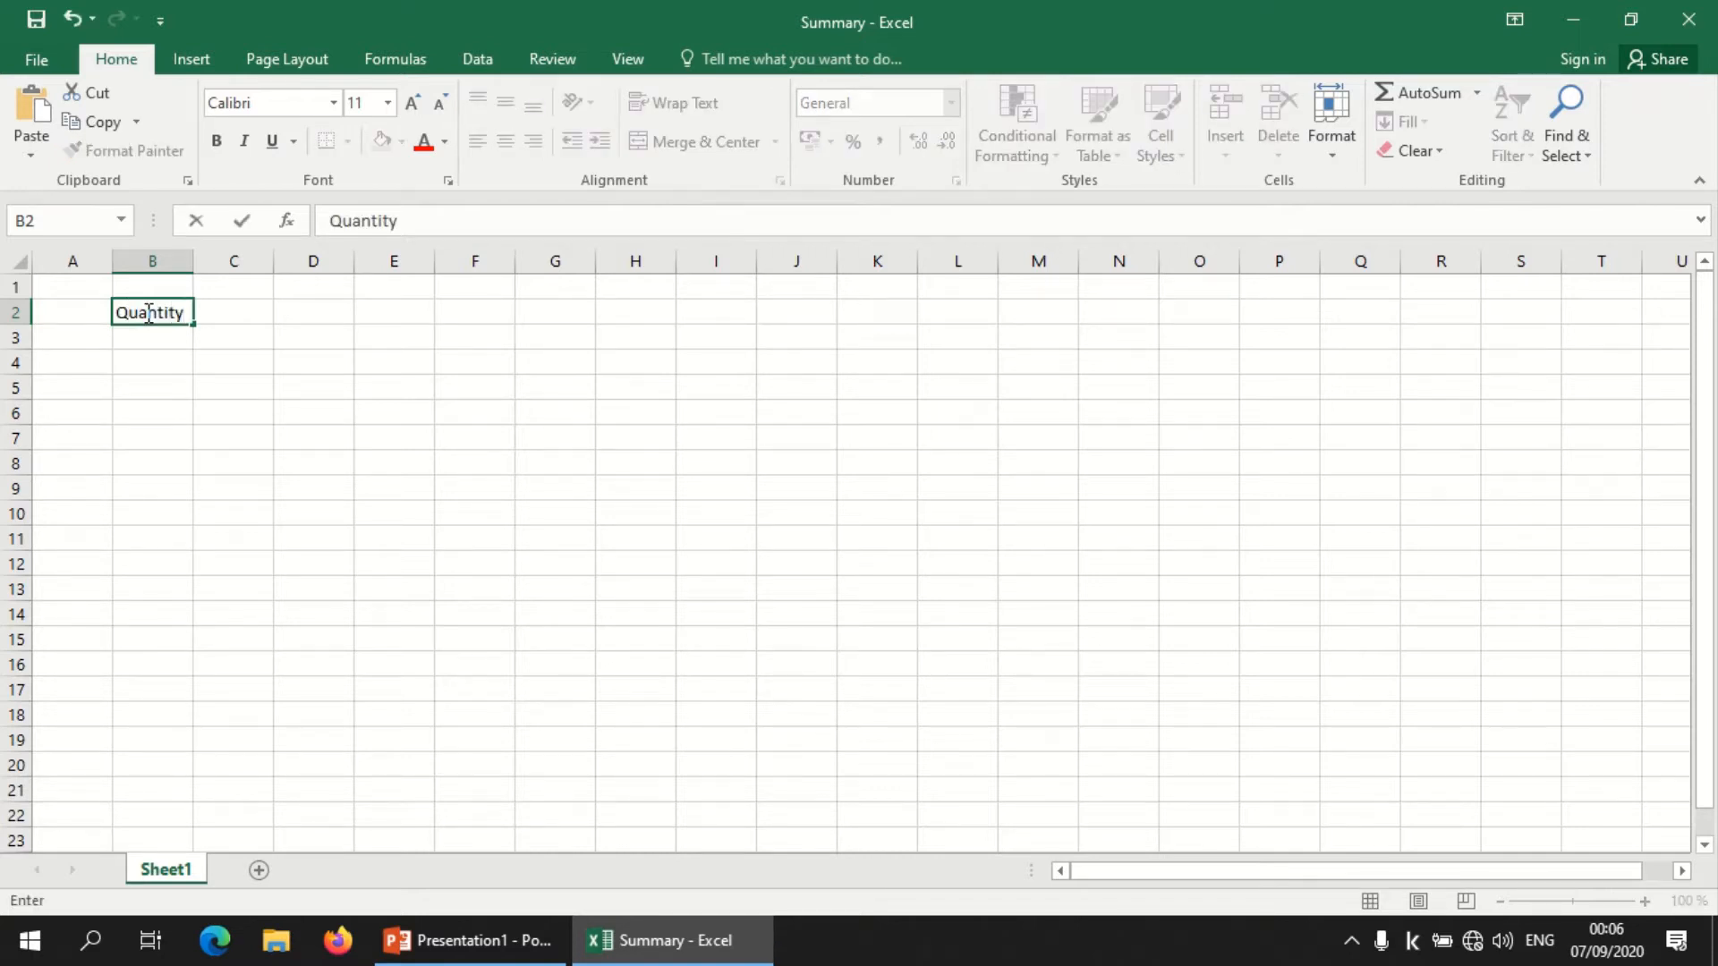
pyautogui.press('Tab')
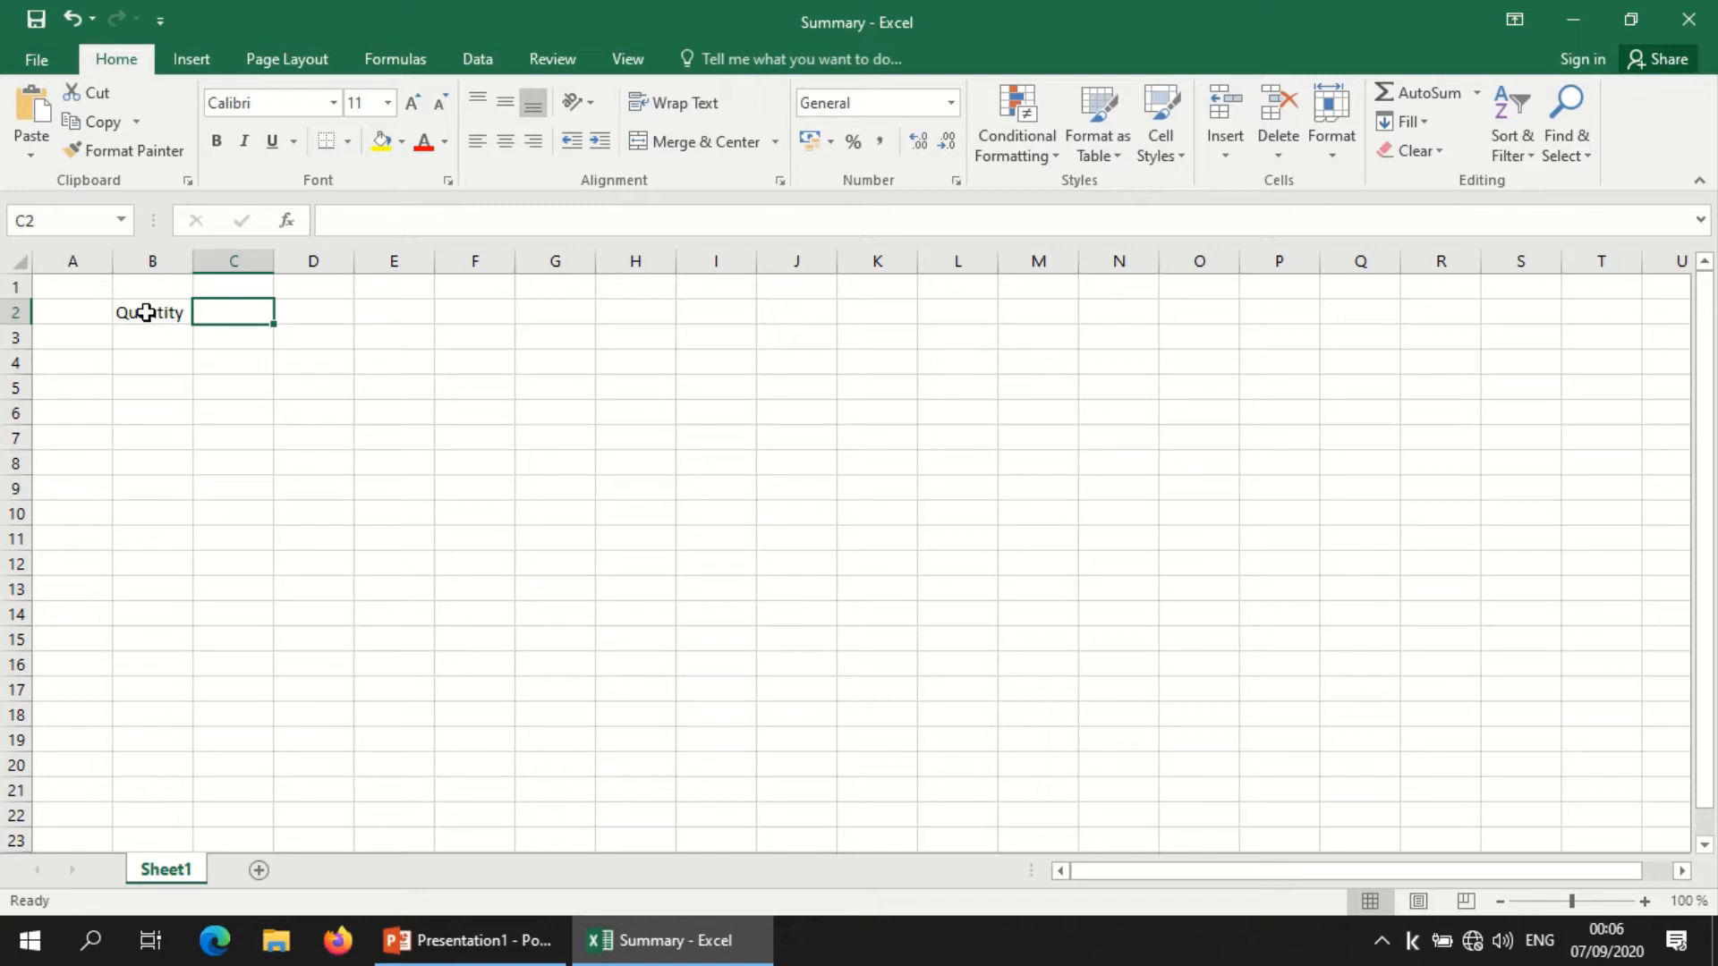
pyautogui.write('Price')
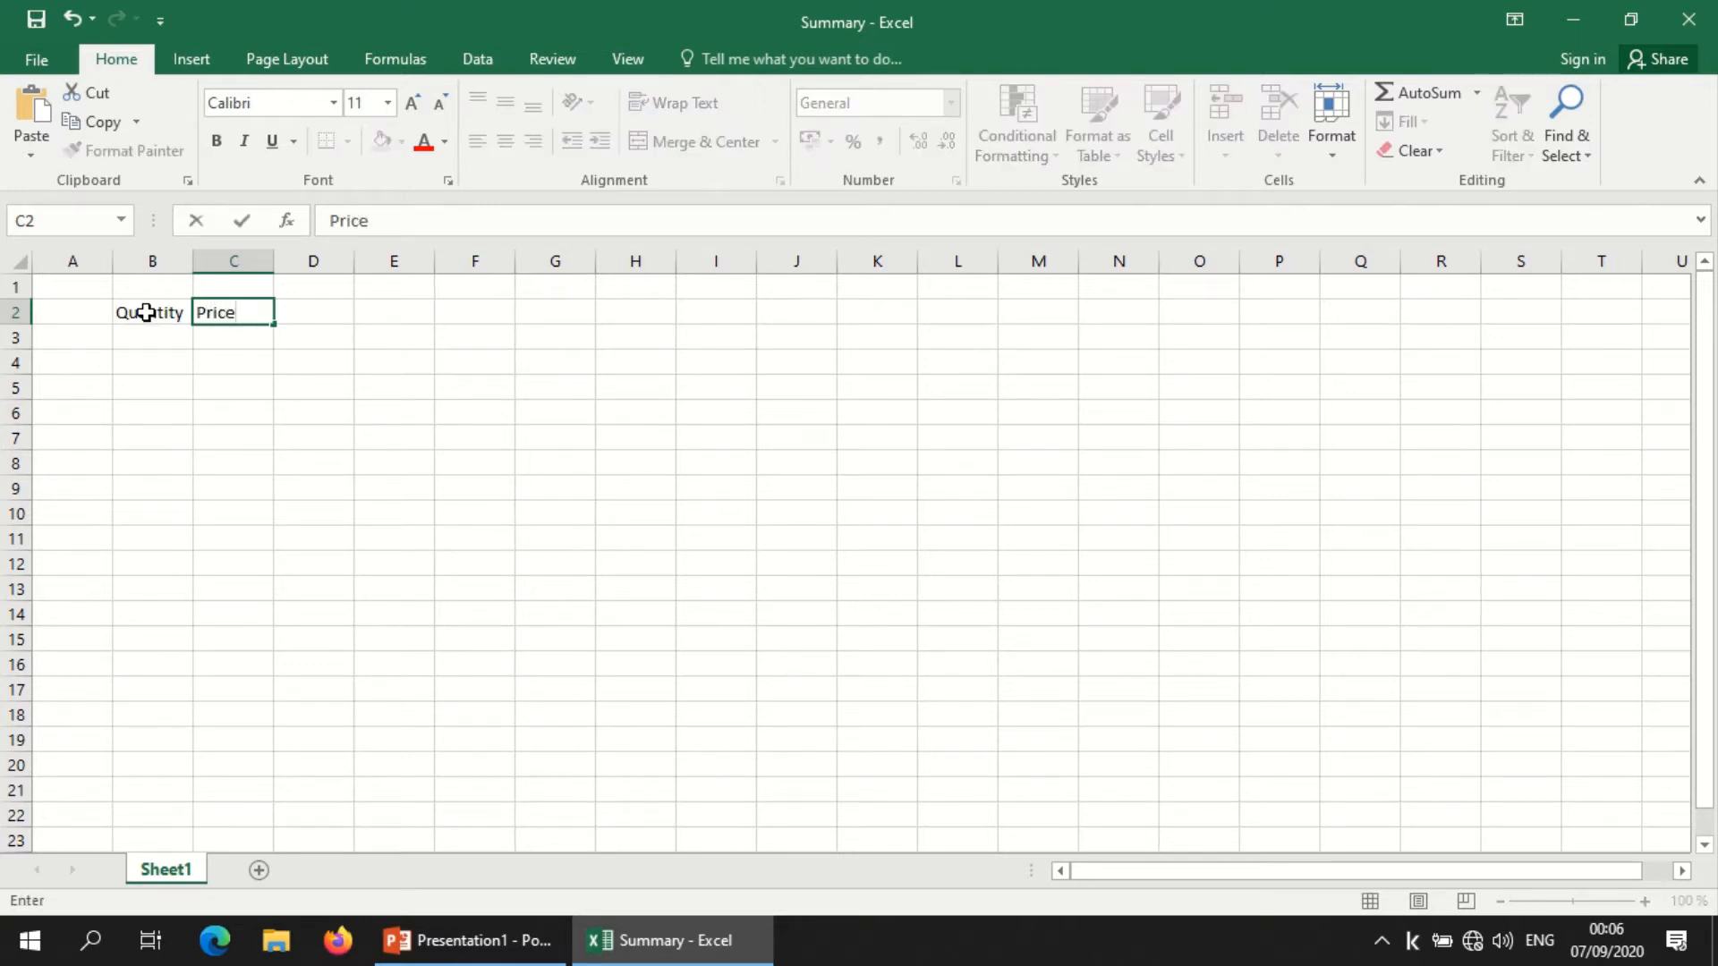
pyautogui.press('Tab')
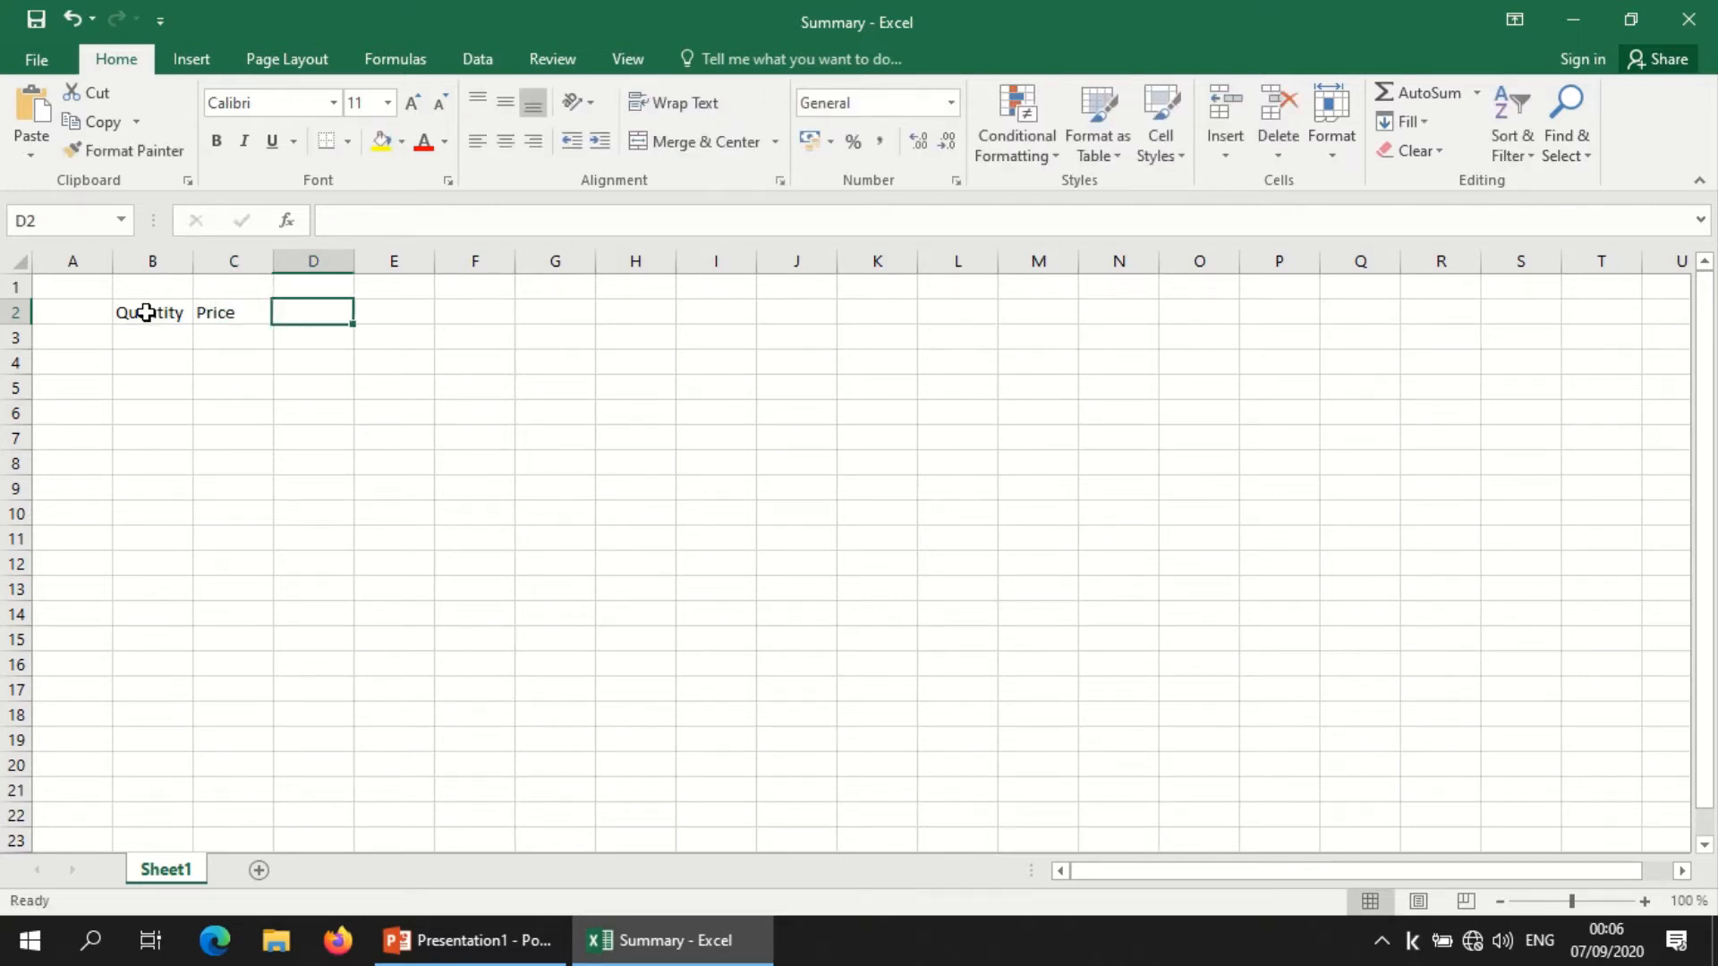
pyautogui.write('Toto')
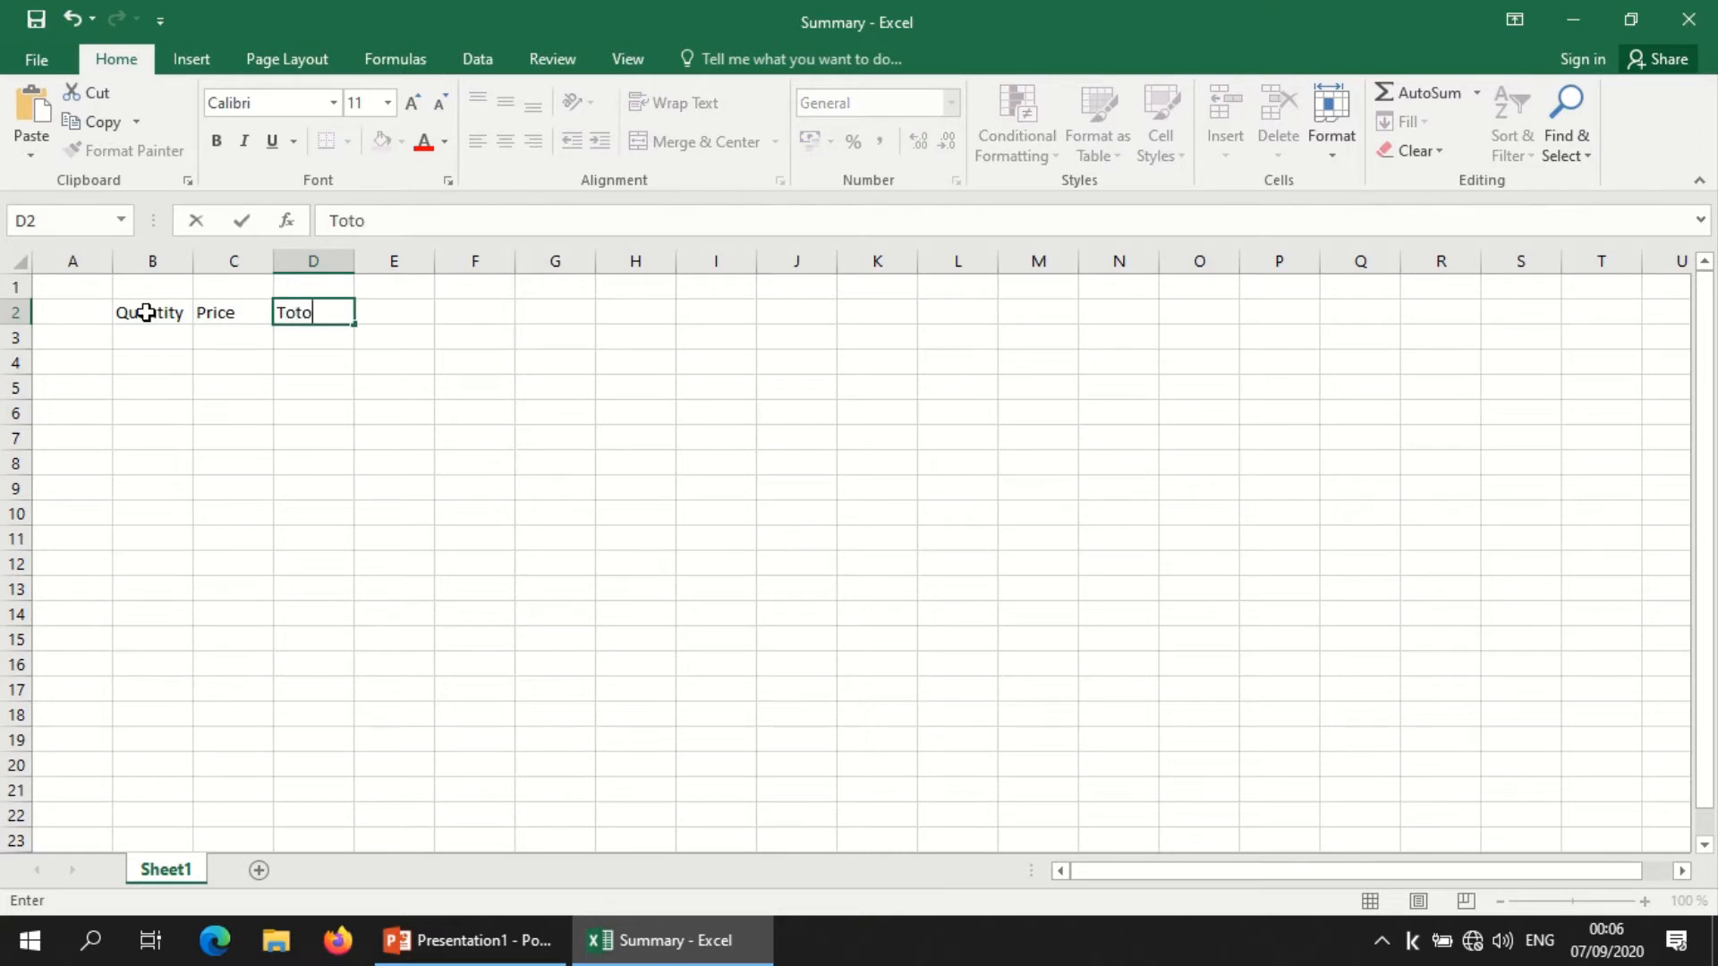
pyautogui.press('BackSpace')
pyautogui.write('al')
pyautogui.press('Return')
# Step: Fill the Quantity column from B3 to B8 with 200, 500, 350, 450, 650 and 800
pyautogui.click(150, 337)
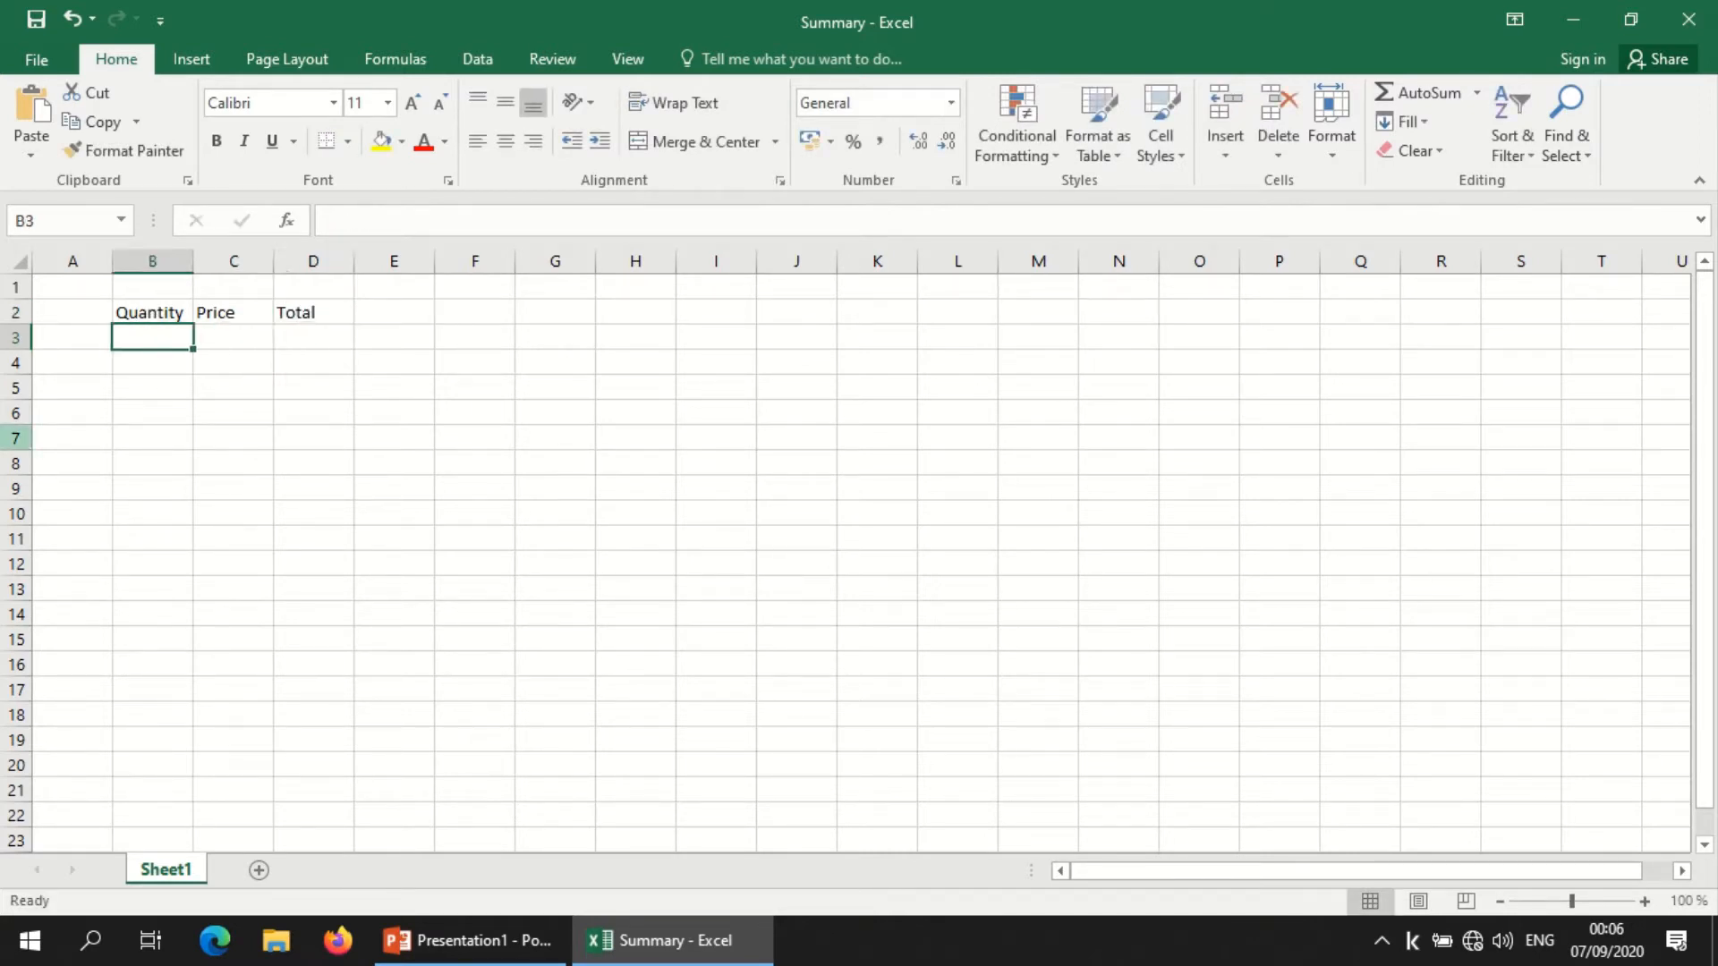
pyautogui.write('200')
pyautogui.press('Return')
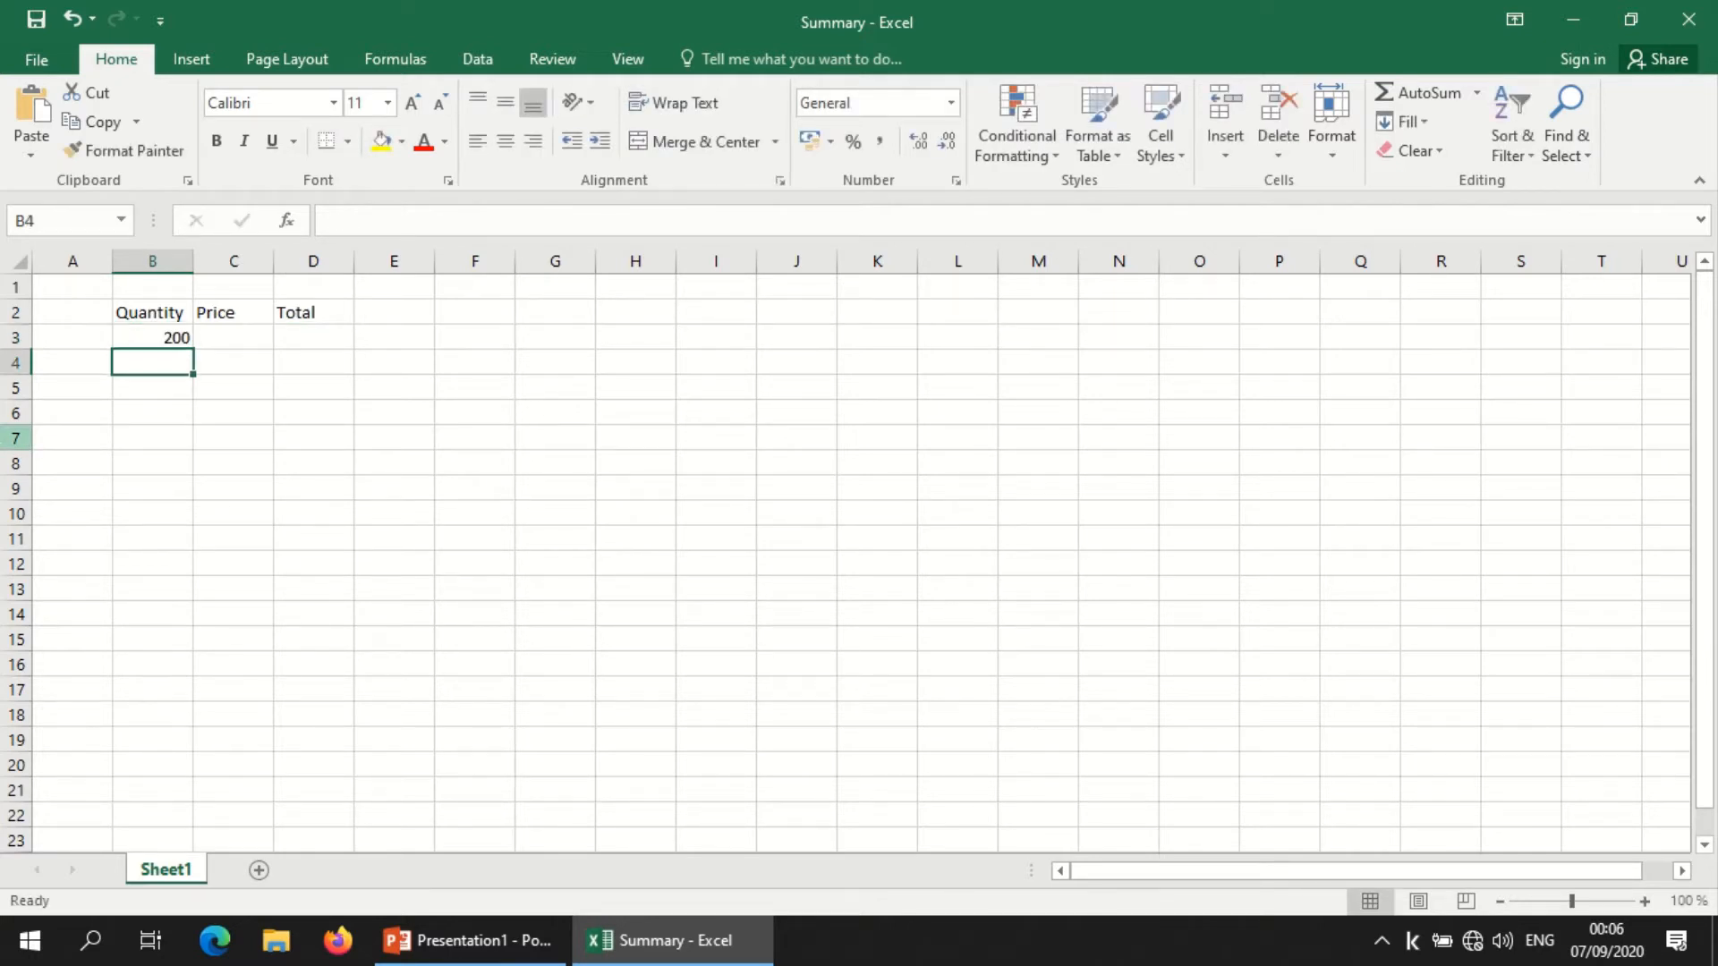
pyautogui.write('500')
pyautogui.press('Return')
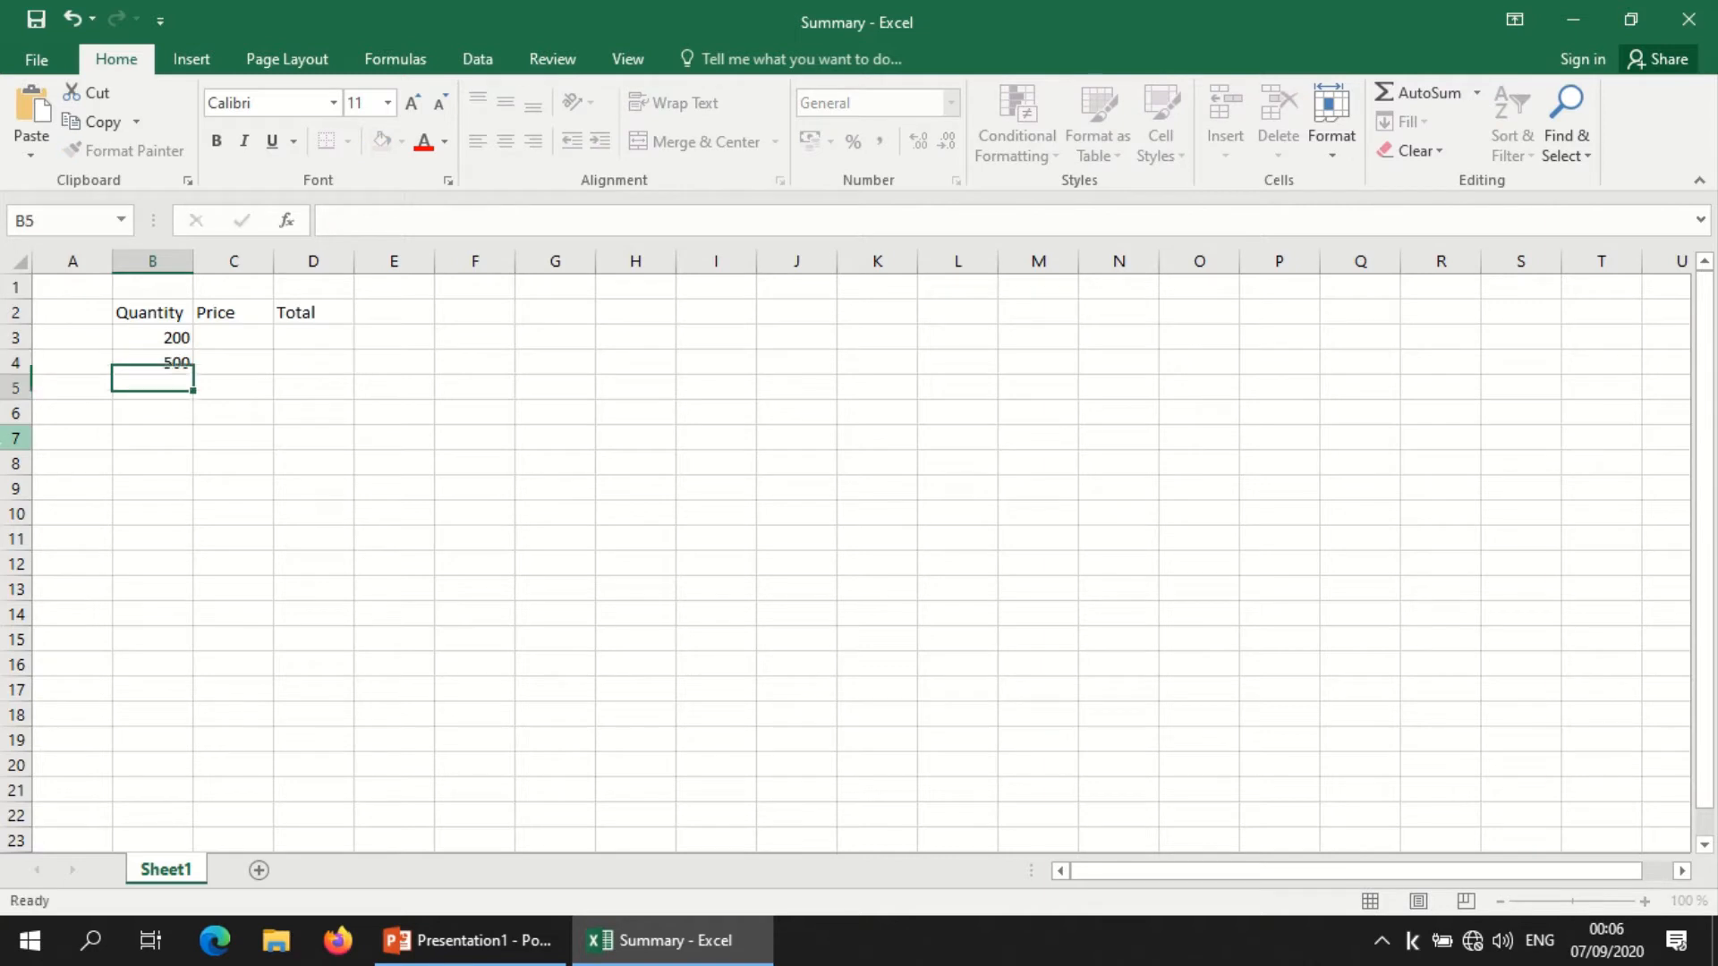
pyautogui.write('350')
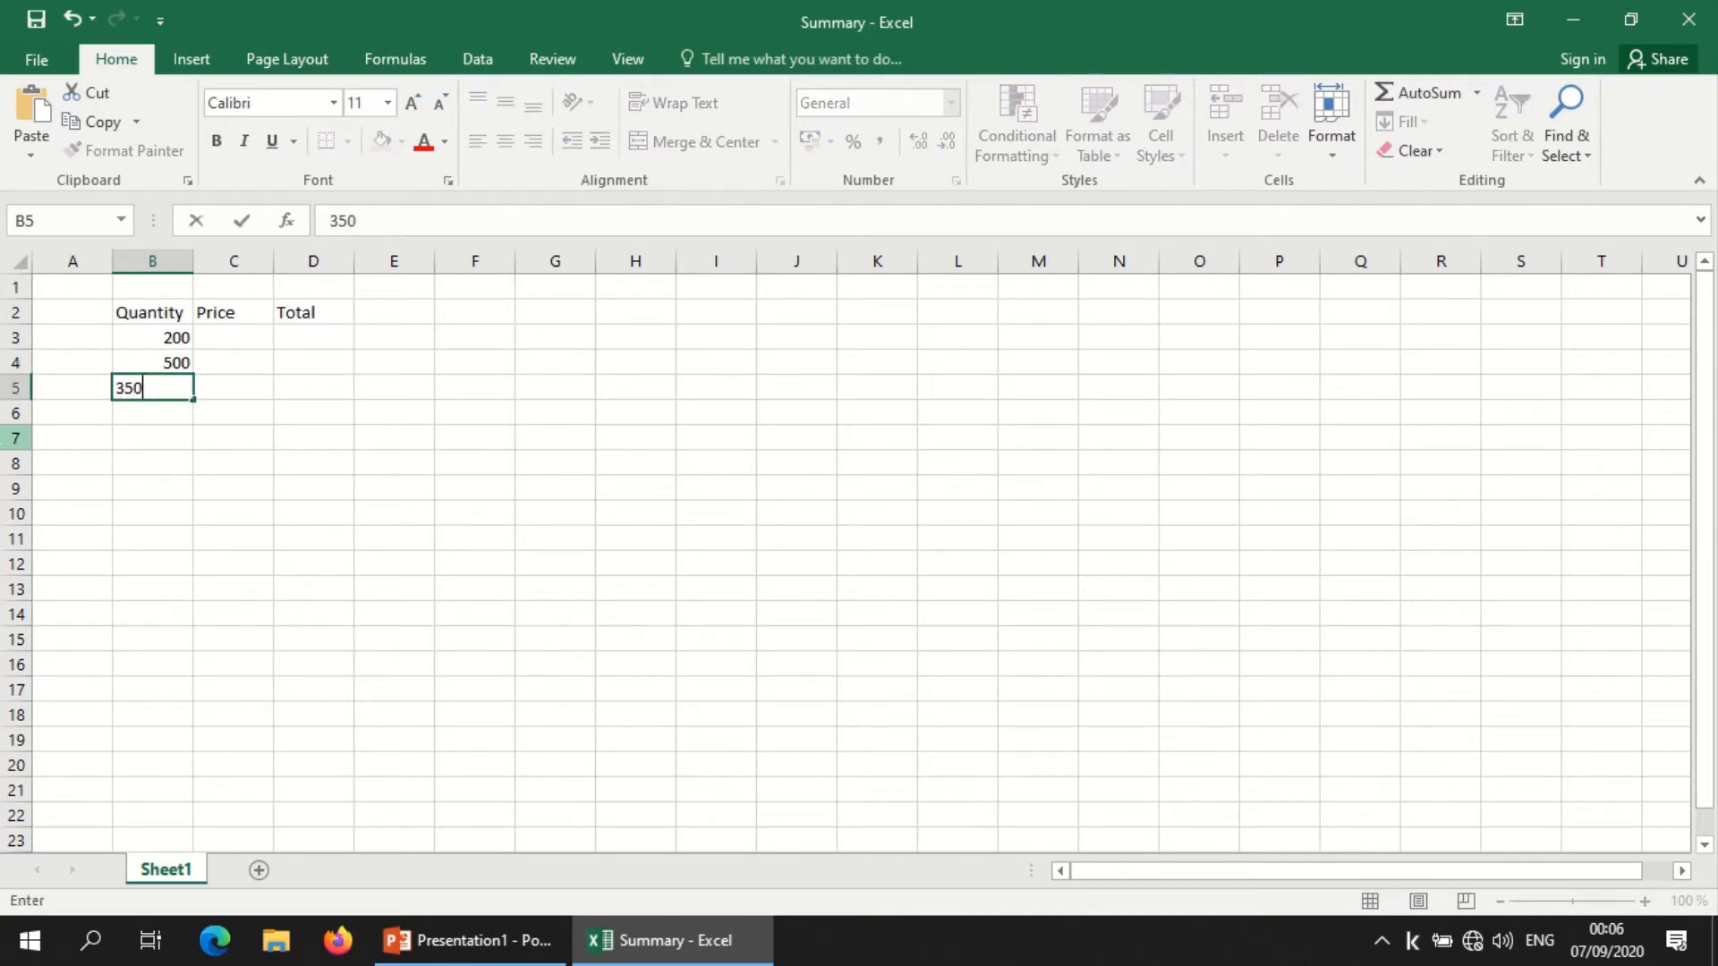
pyautogui.press('Return')
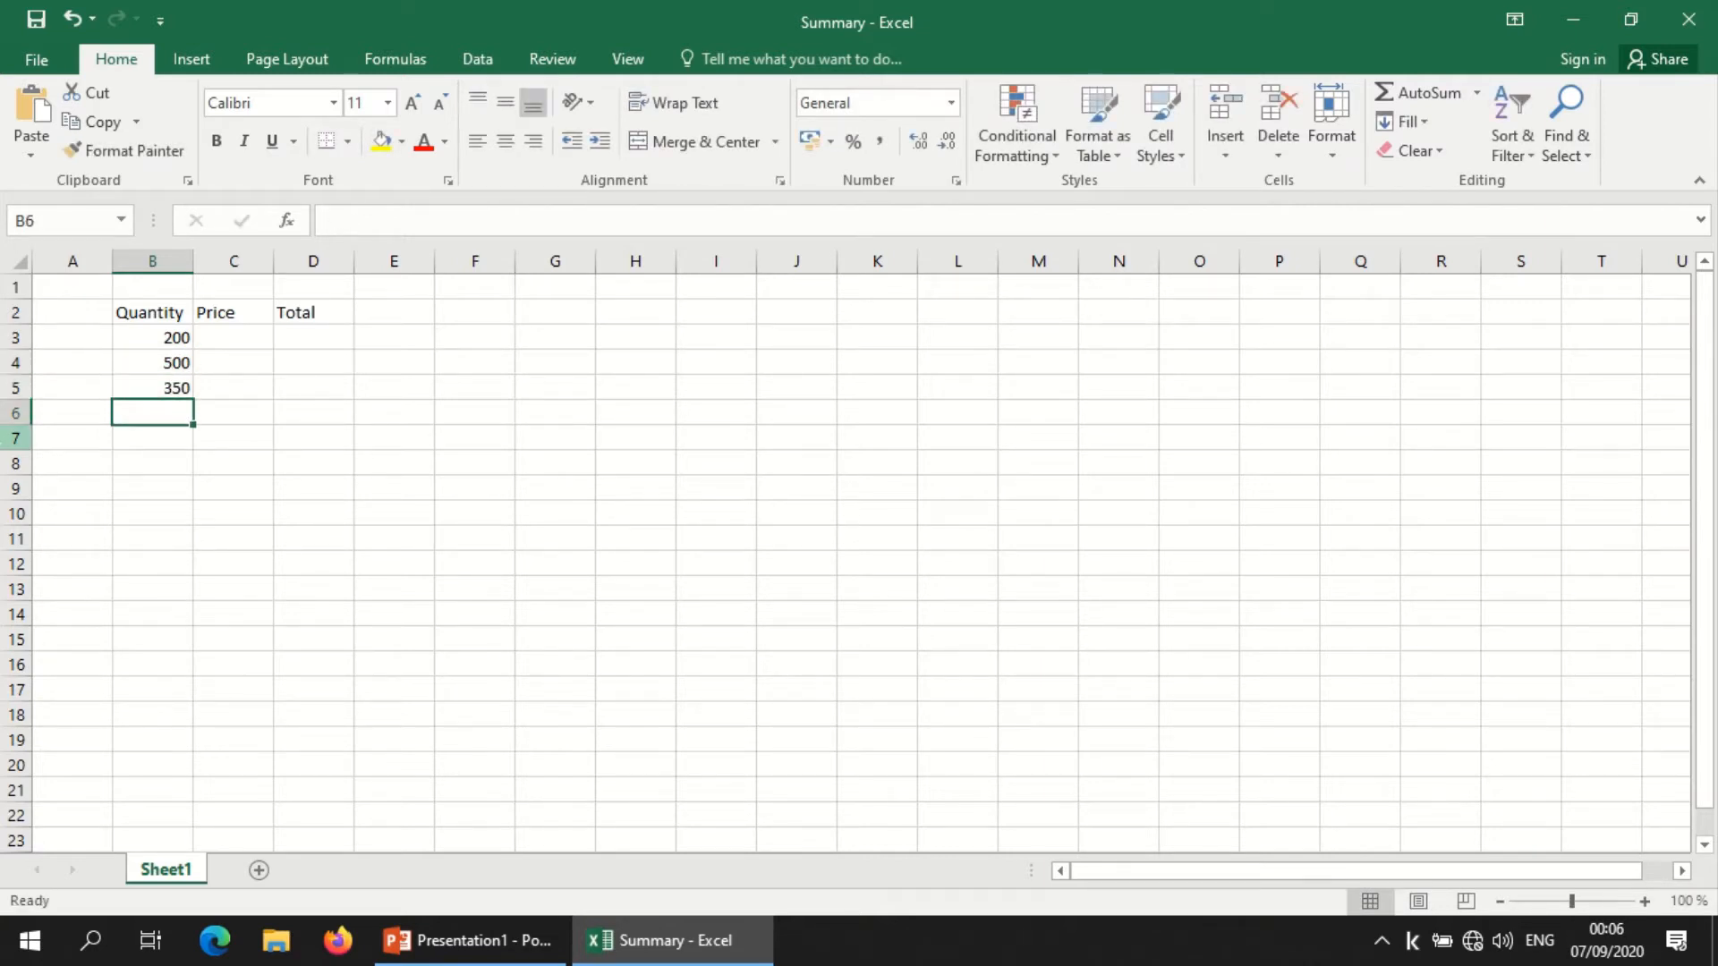
pyautogui.write('450')
pyautogui.press('Return')
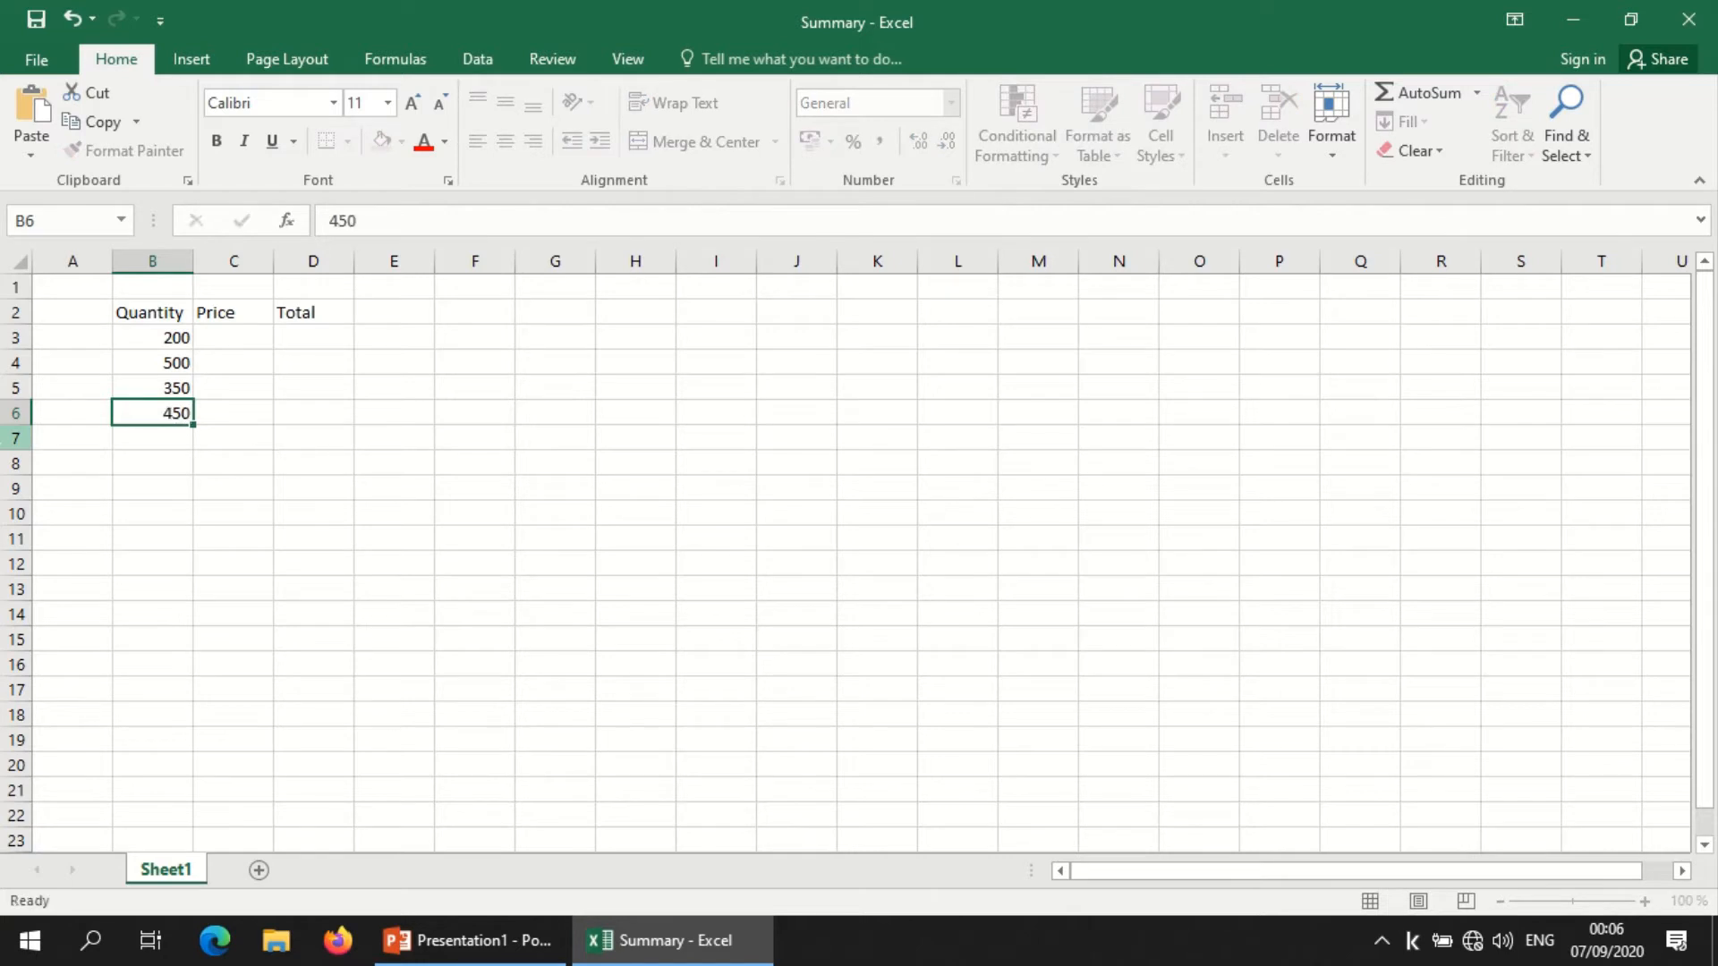
pyautogui.write('650')
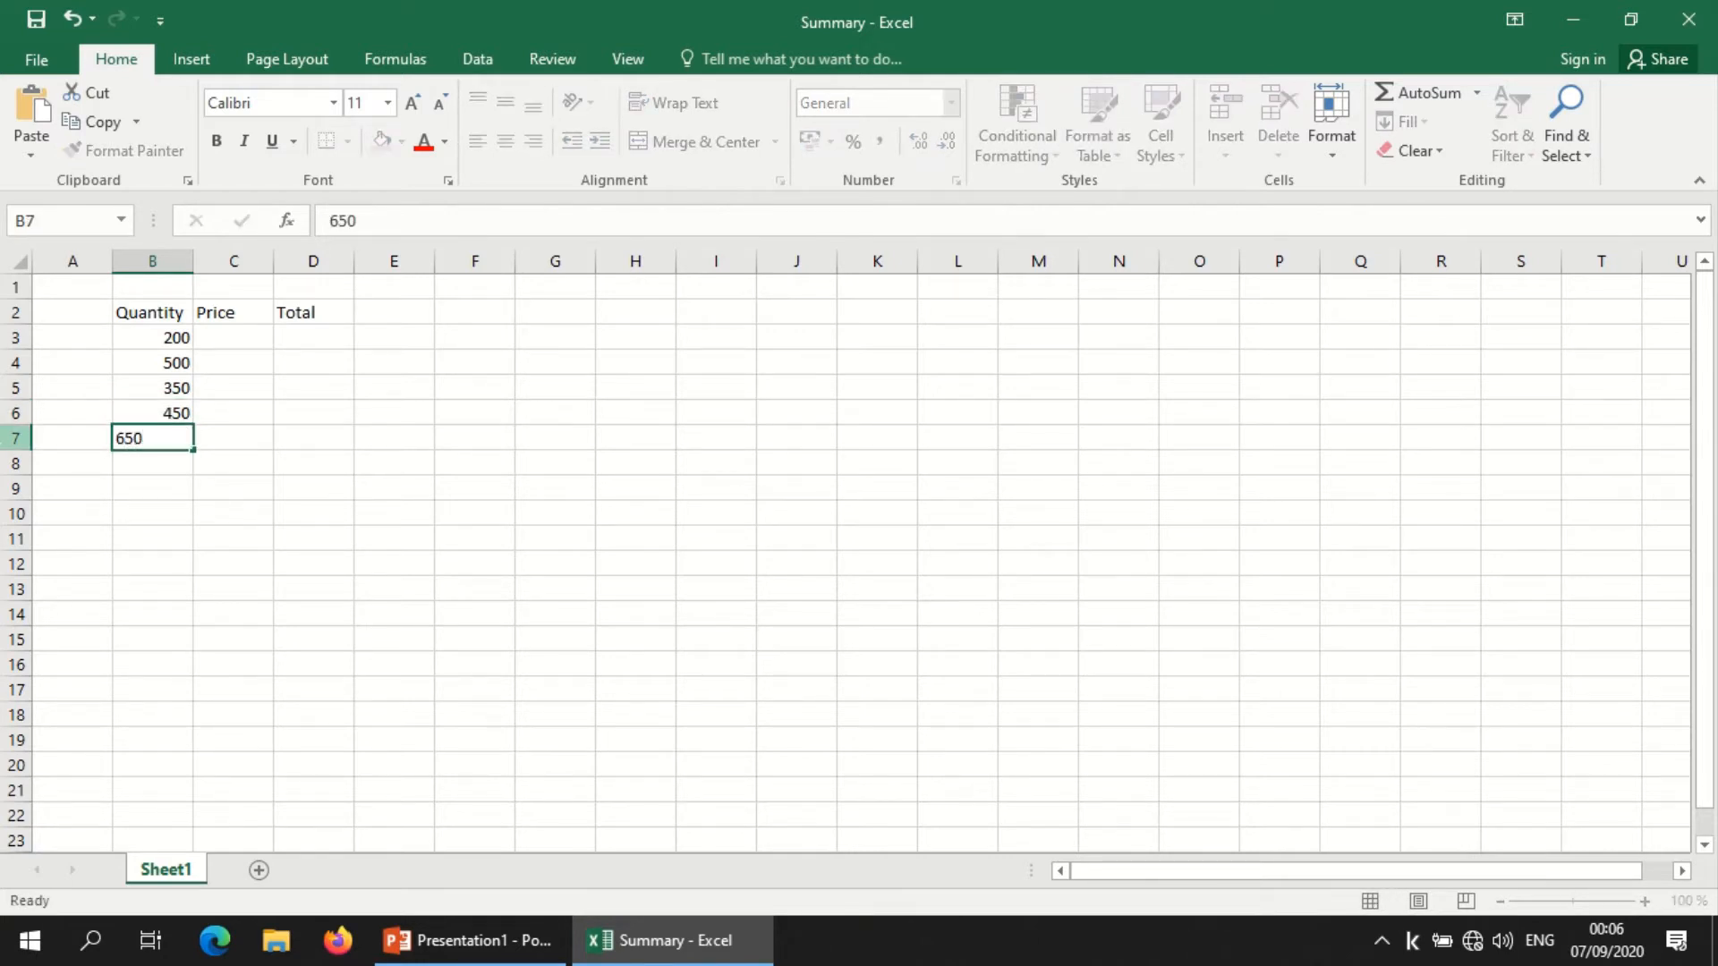
pyautogui.press('Return')
pyautogui.write('800')
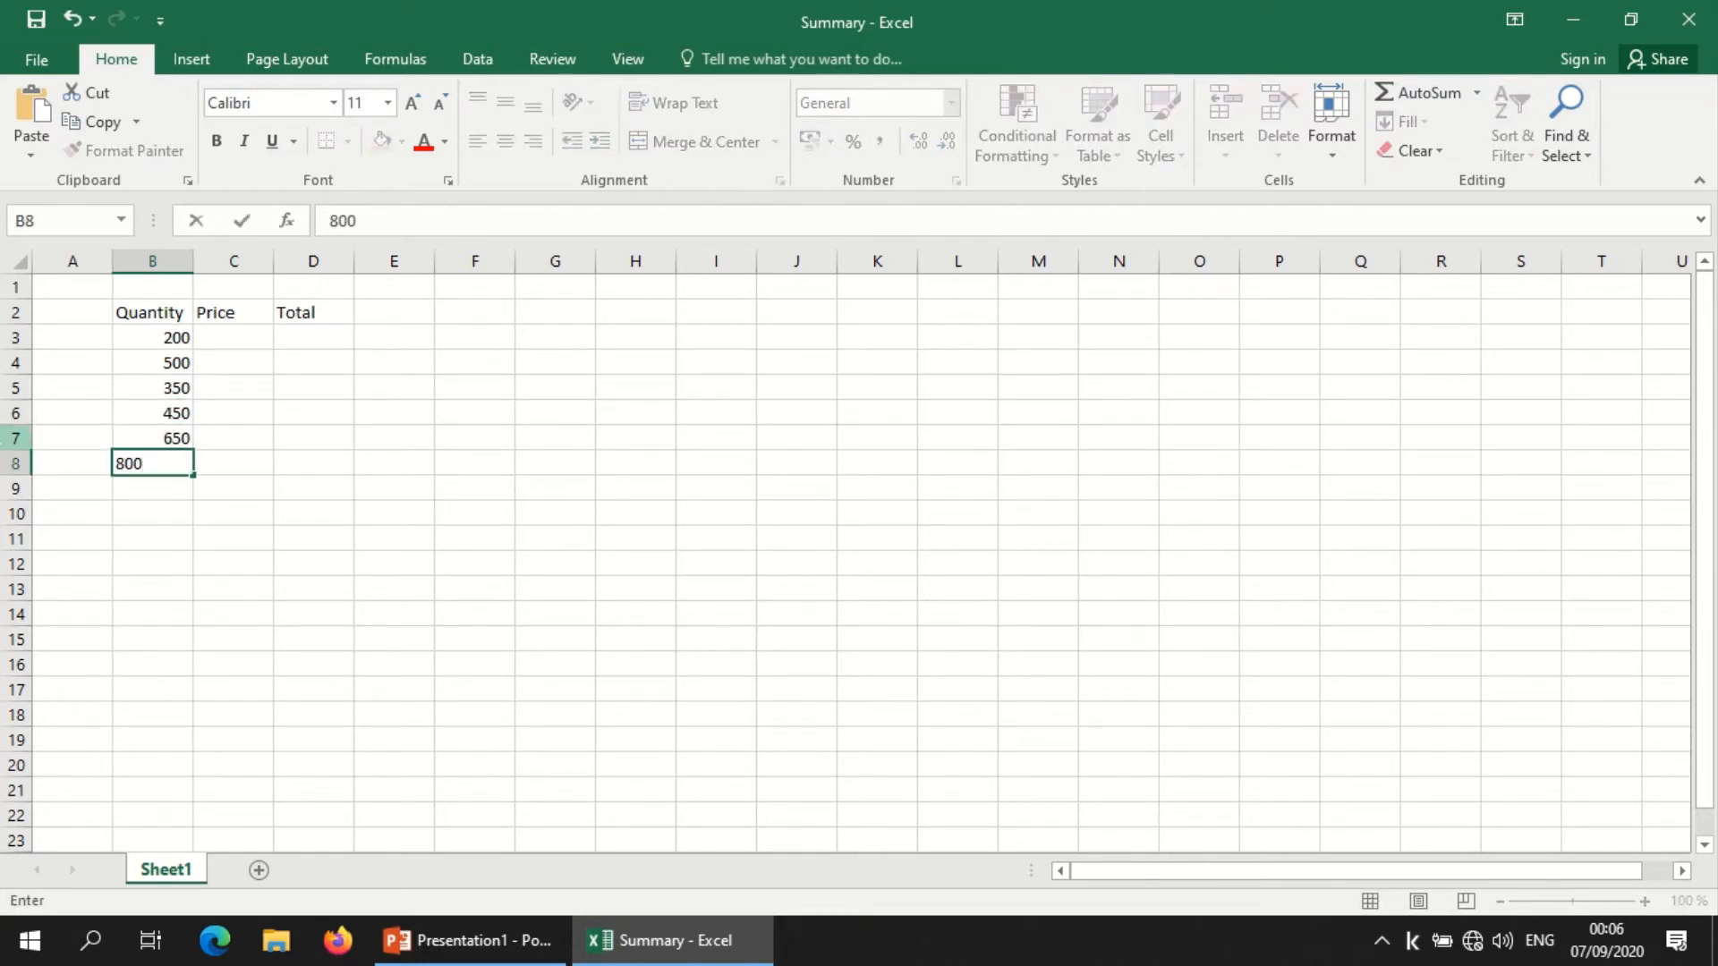
# Step: Fill the Price column from C3 to C8 with 5, 3, 10, 20, 30 and 15
pyautogui.click(250, 333)
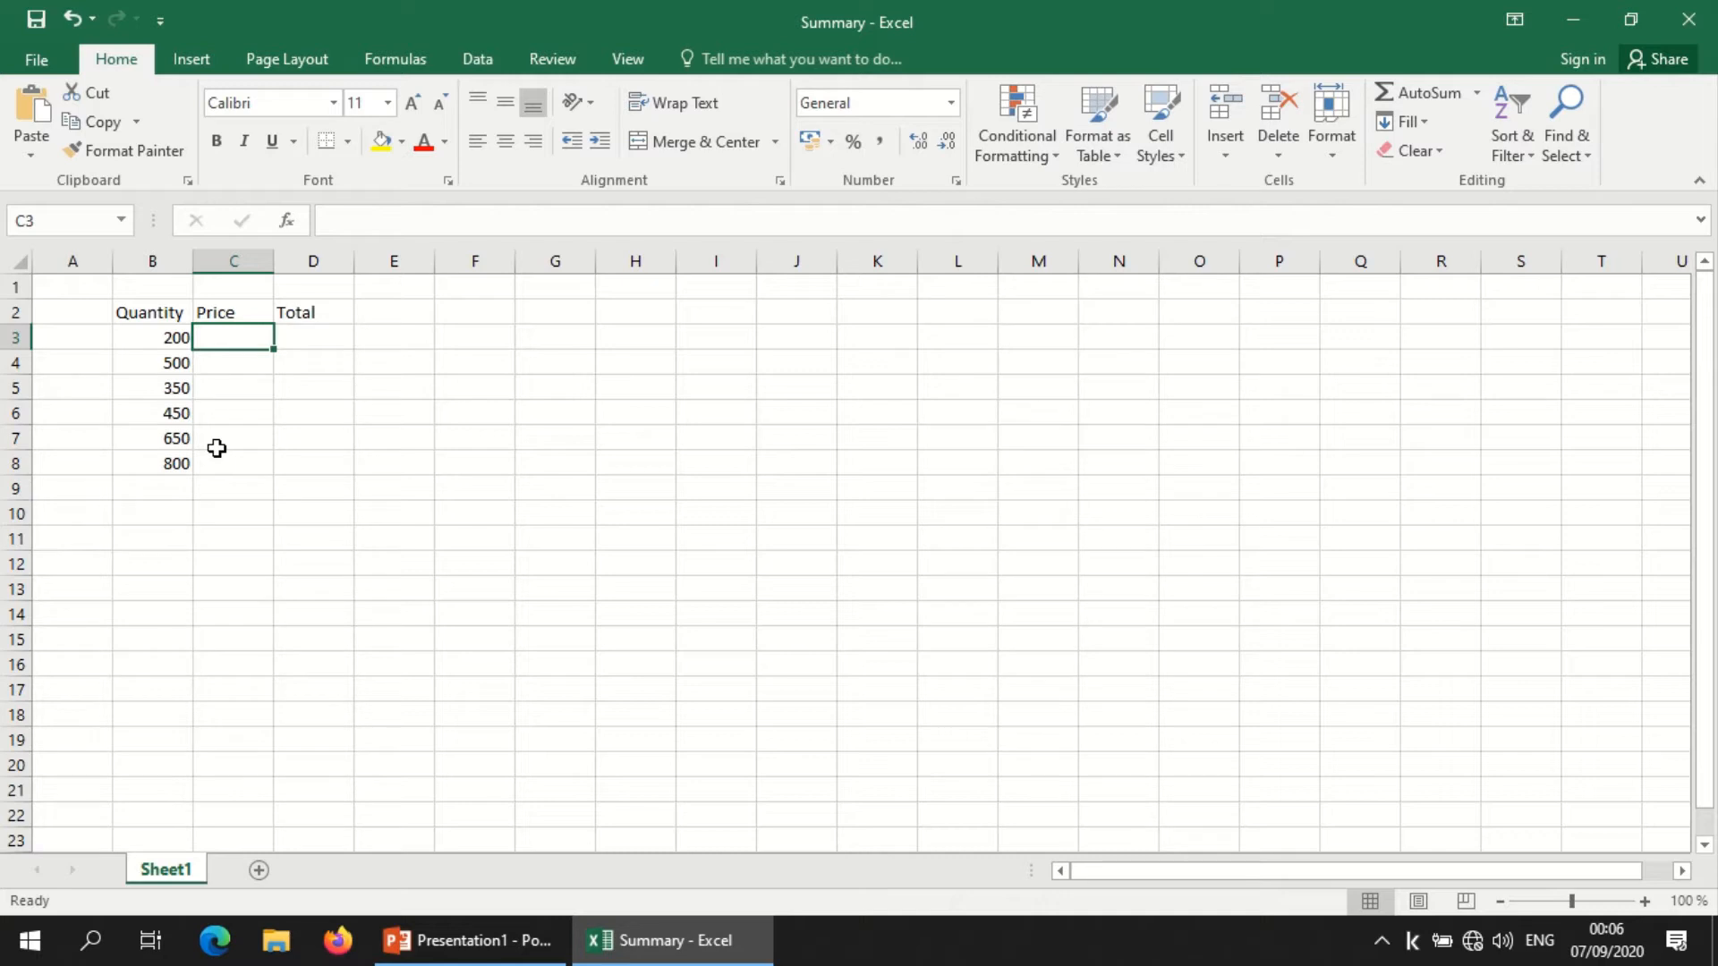
pyautogui.write('5')
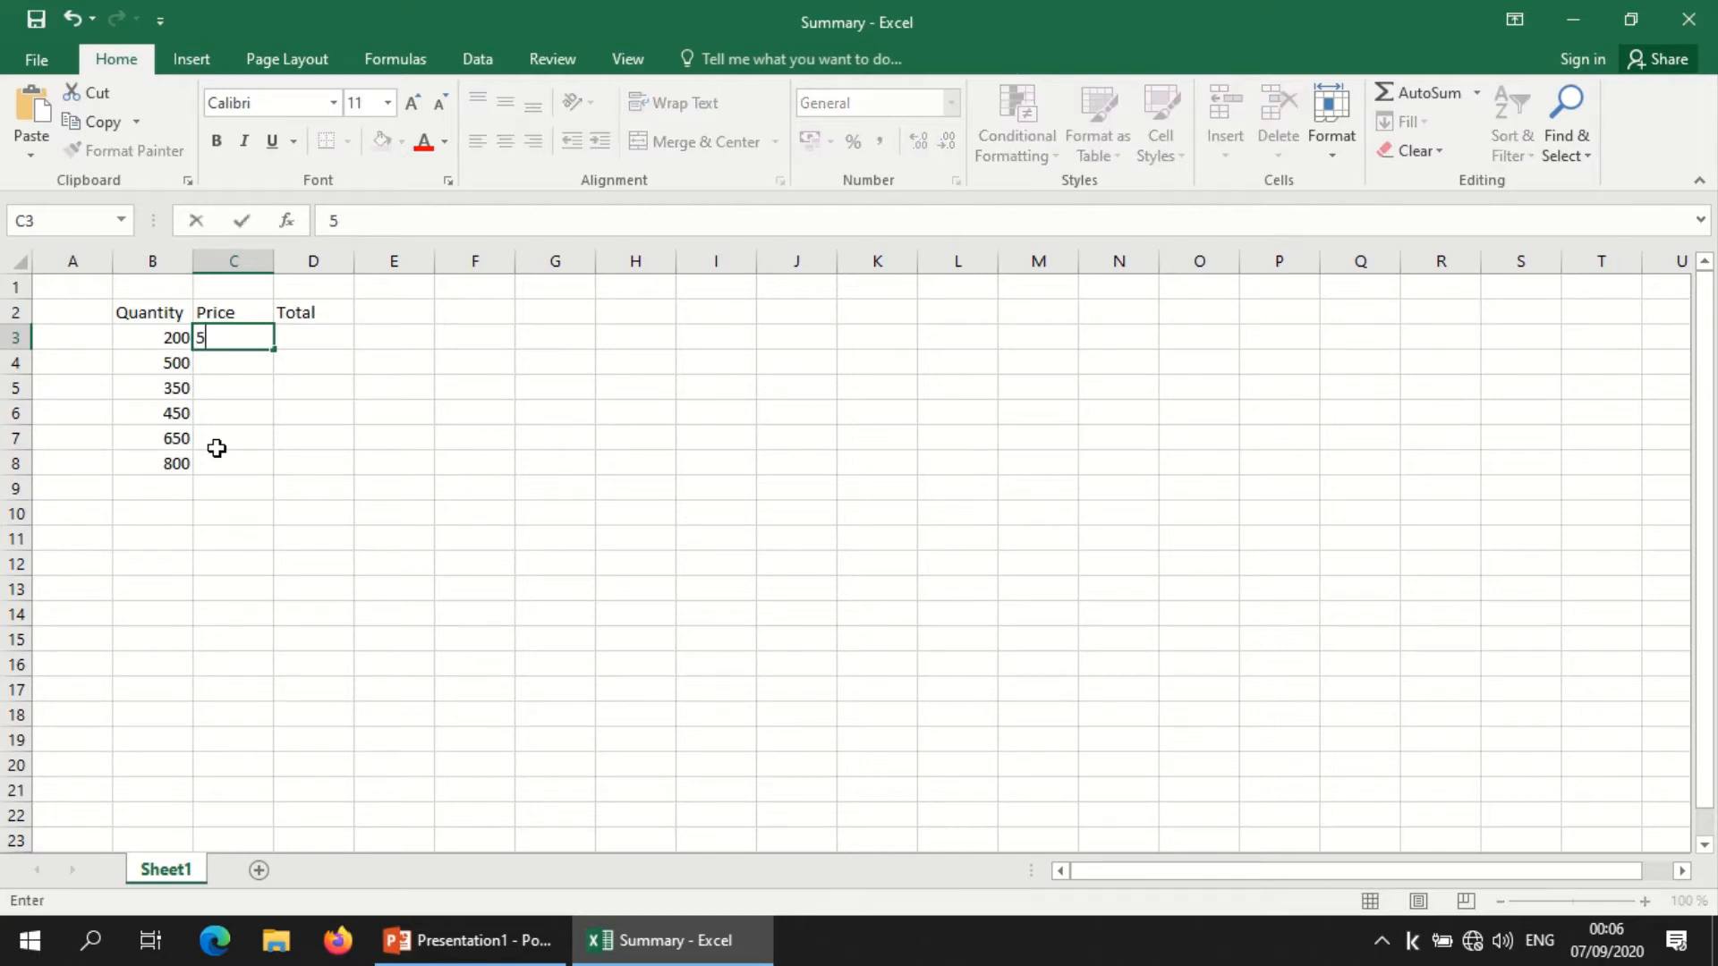
pyautogui.press('Return')
pyautogui.write('3')
pyautogui.press('Return')
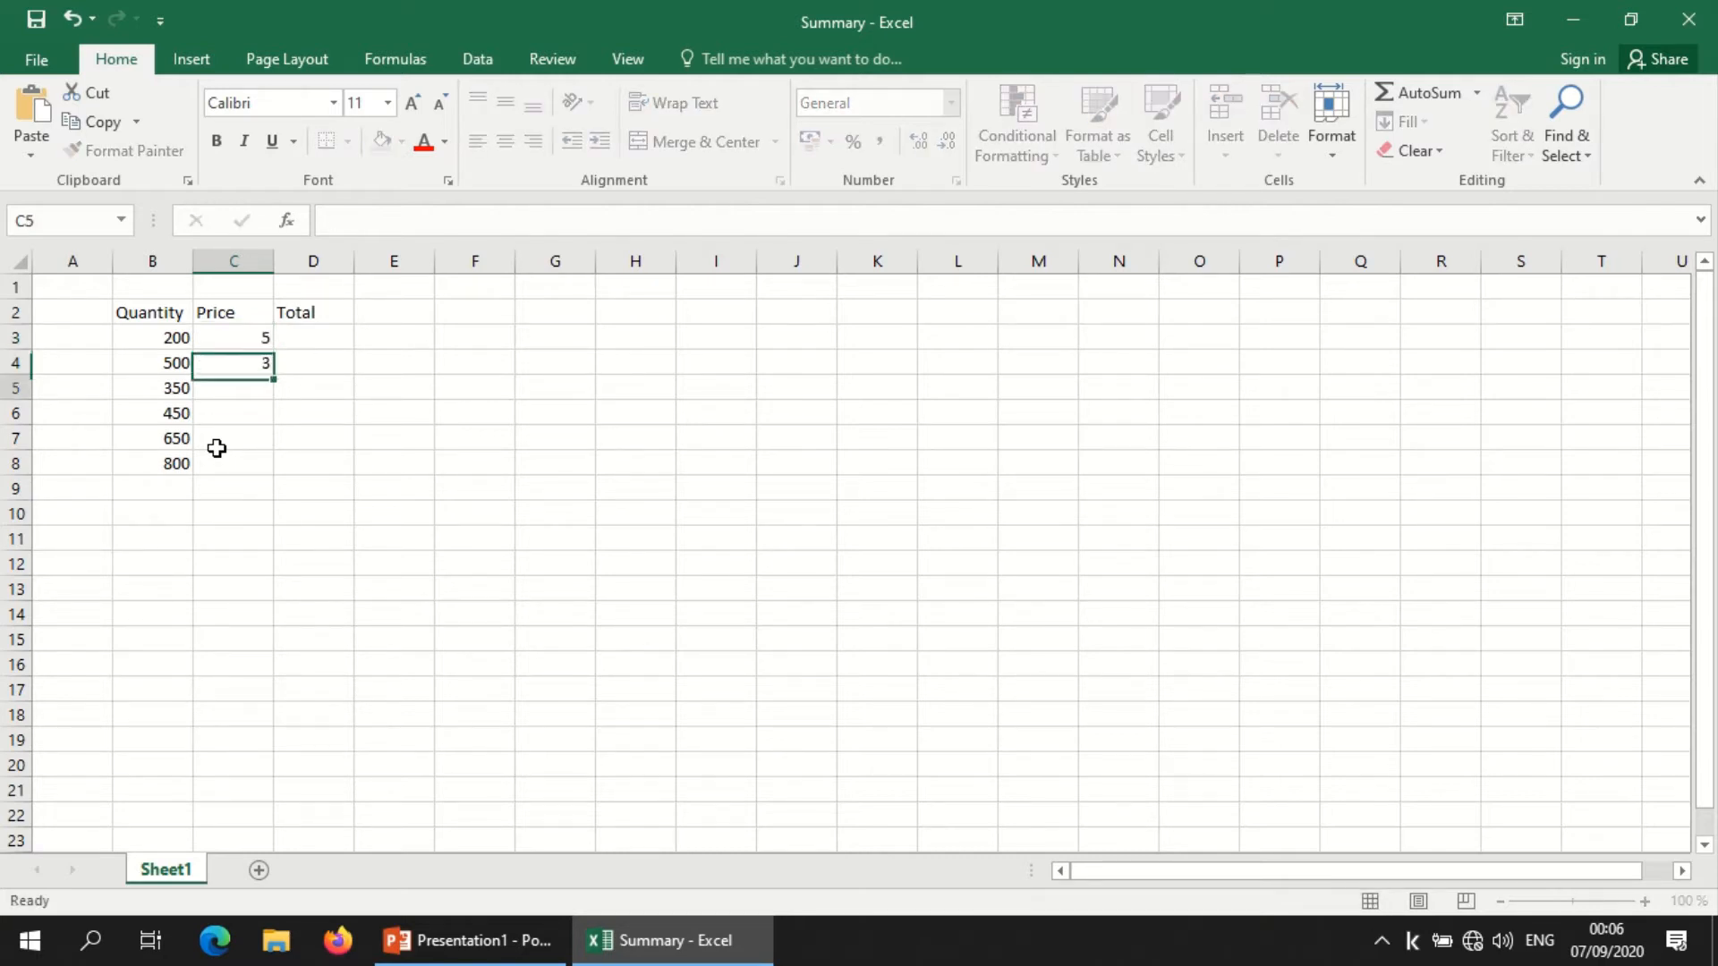
pyautogui.write('10')
pyautogui.press('Return')
pyautogui.write('20')
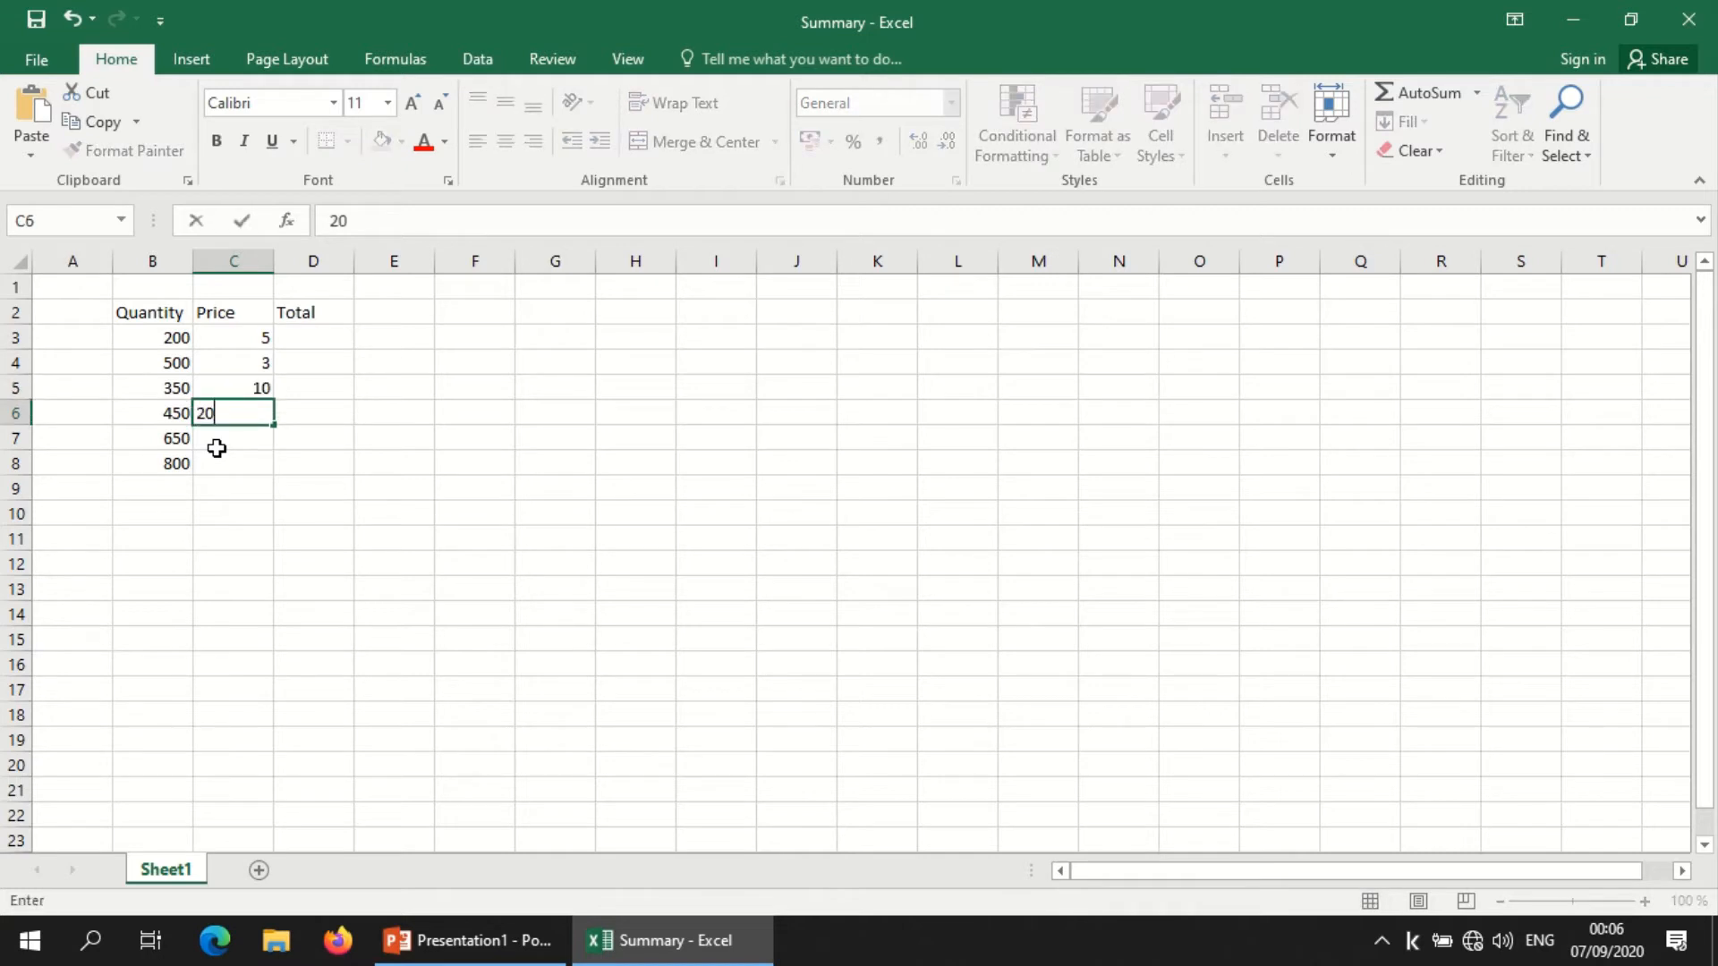
pyautogui.press('Return')
pyautogui.write('30')
pyautogui.press('Return')
pyautogui.write('15')
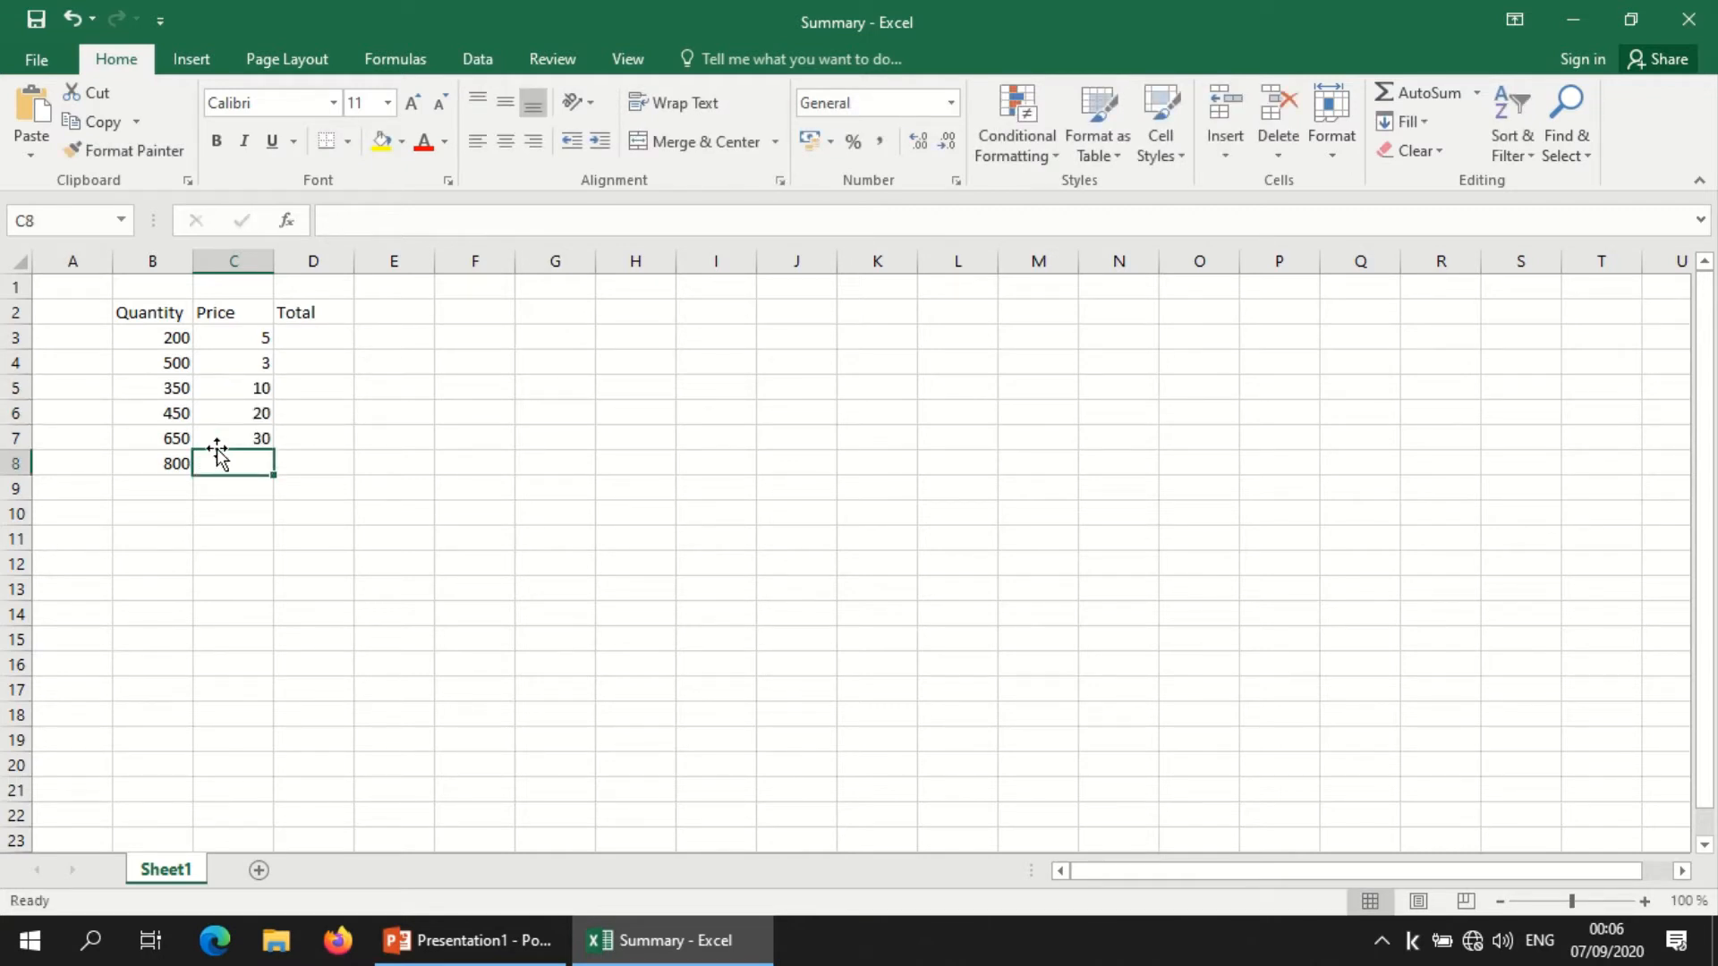
pyautogui.press('Return')
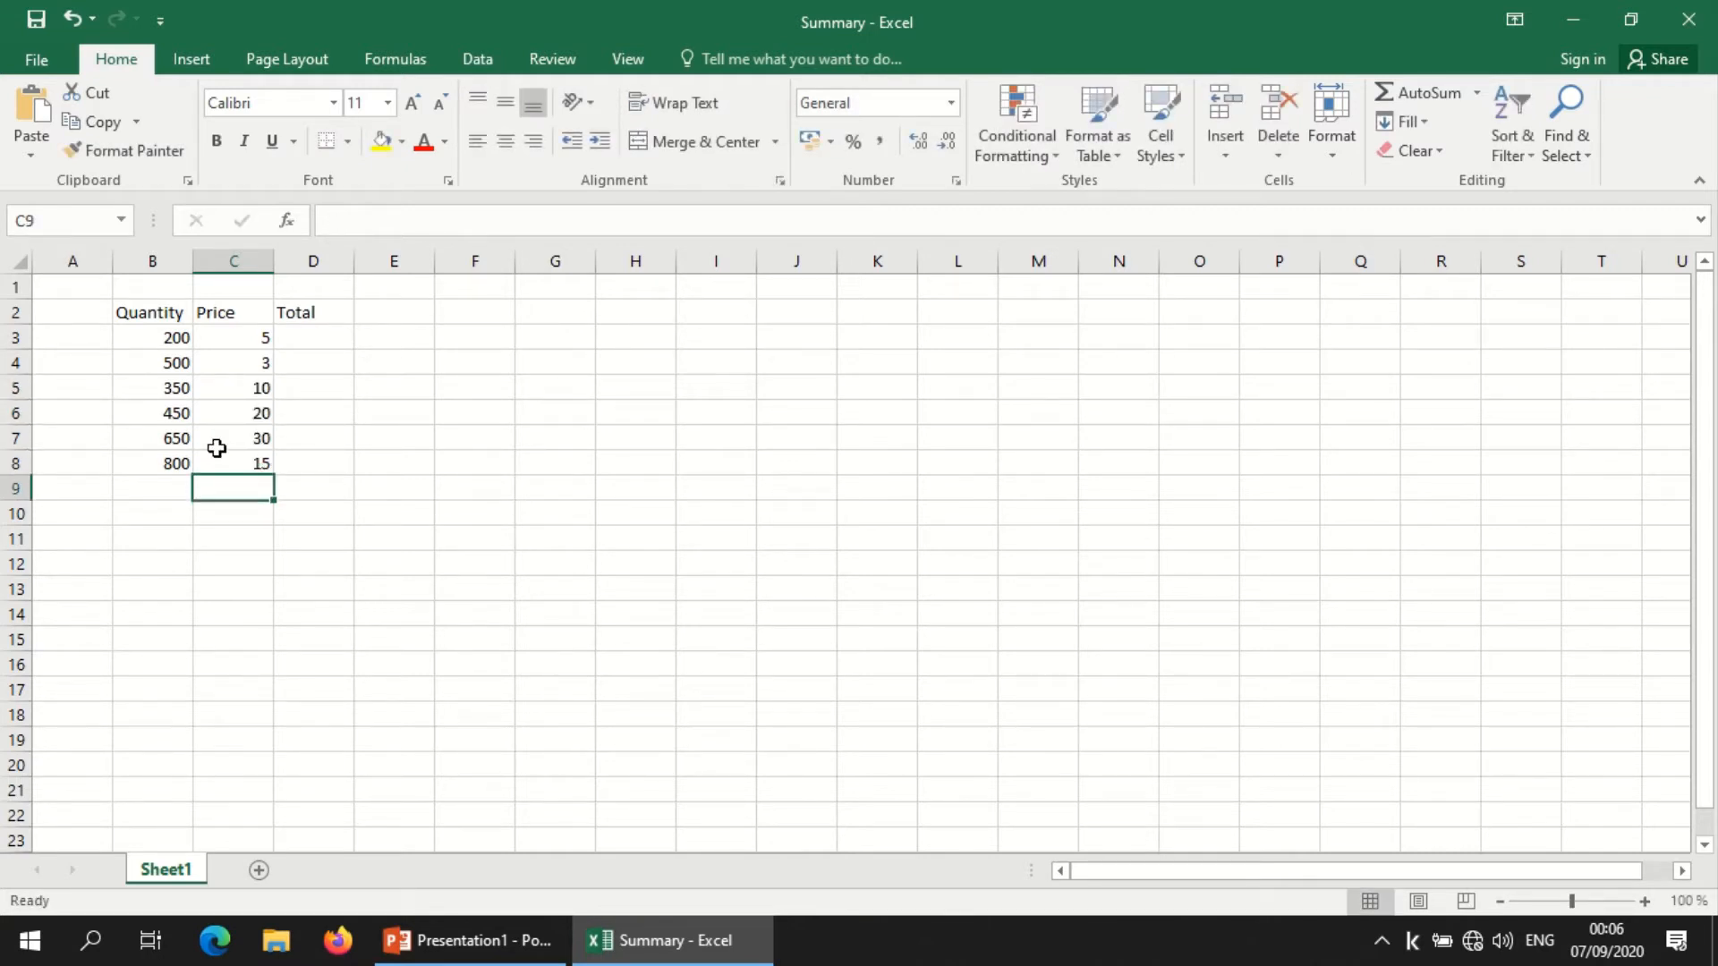
# Step: Sum the quantities in cell B10 with AutoSum over the range B3:B8, and check the formula against its source cells
pyautogui.click(180, 515)
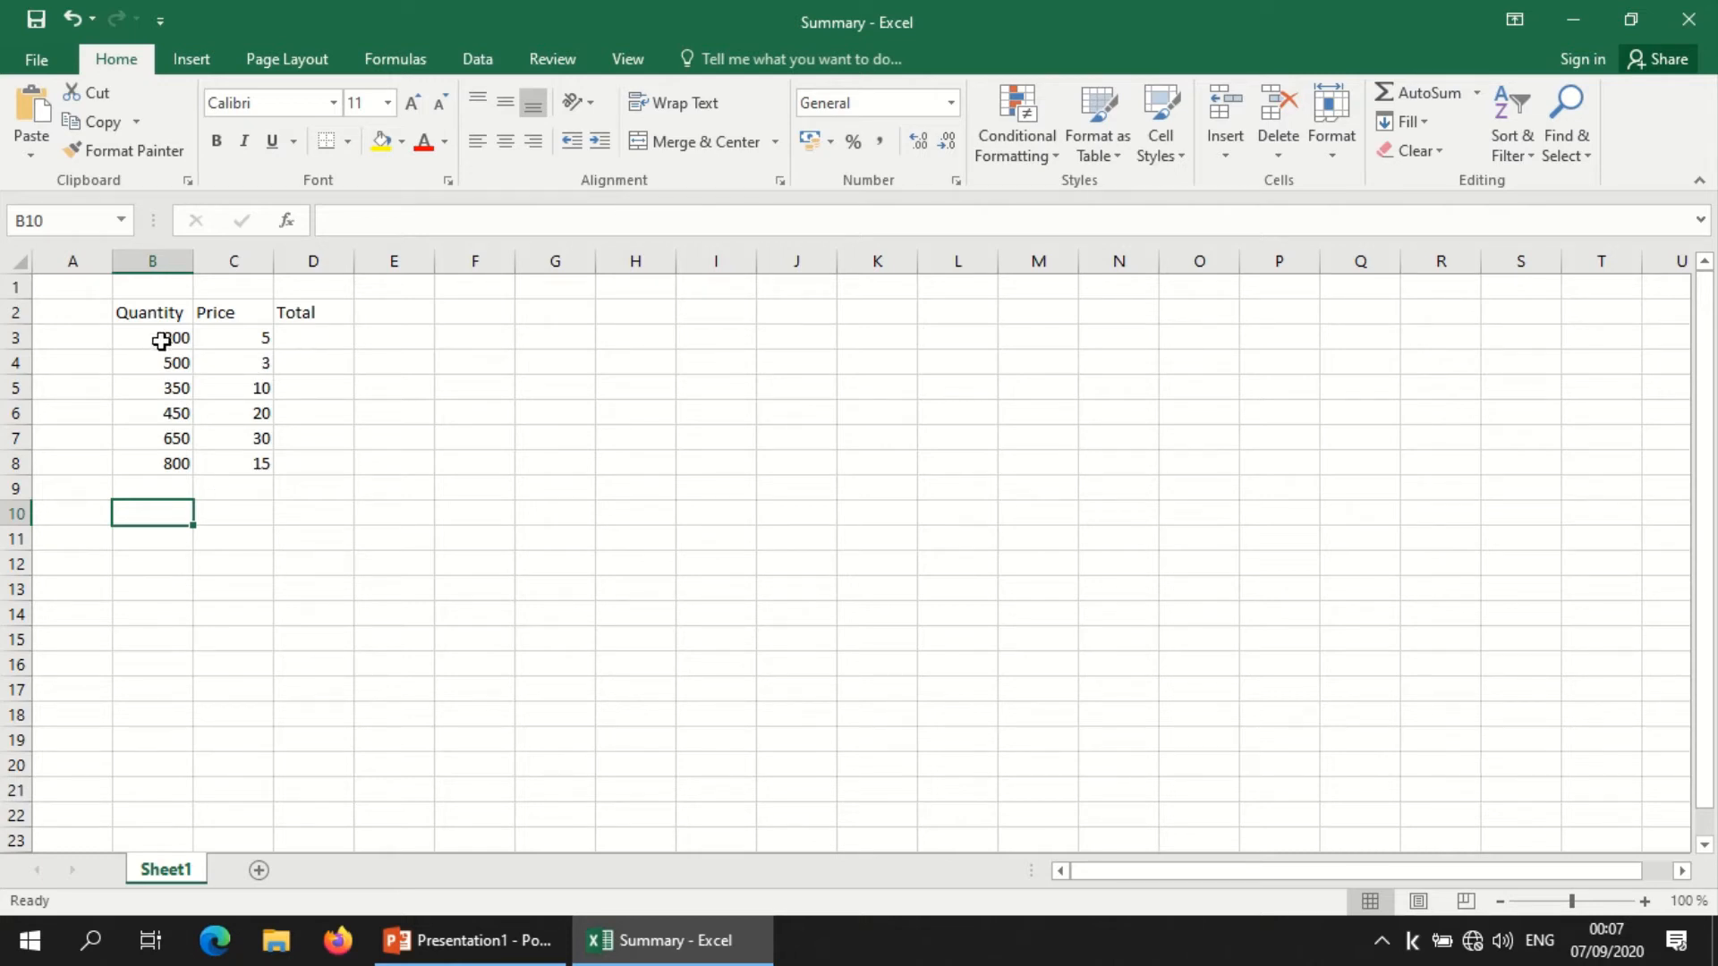
pyautogui.moveTo(161, 341); pyautogui.dragTo(158, 463)
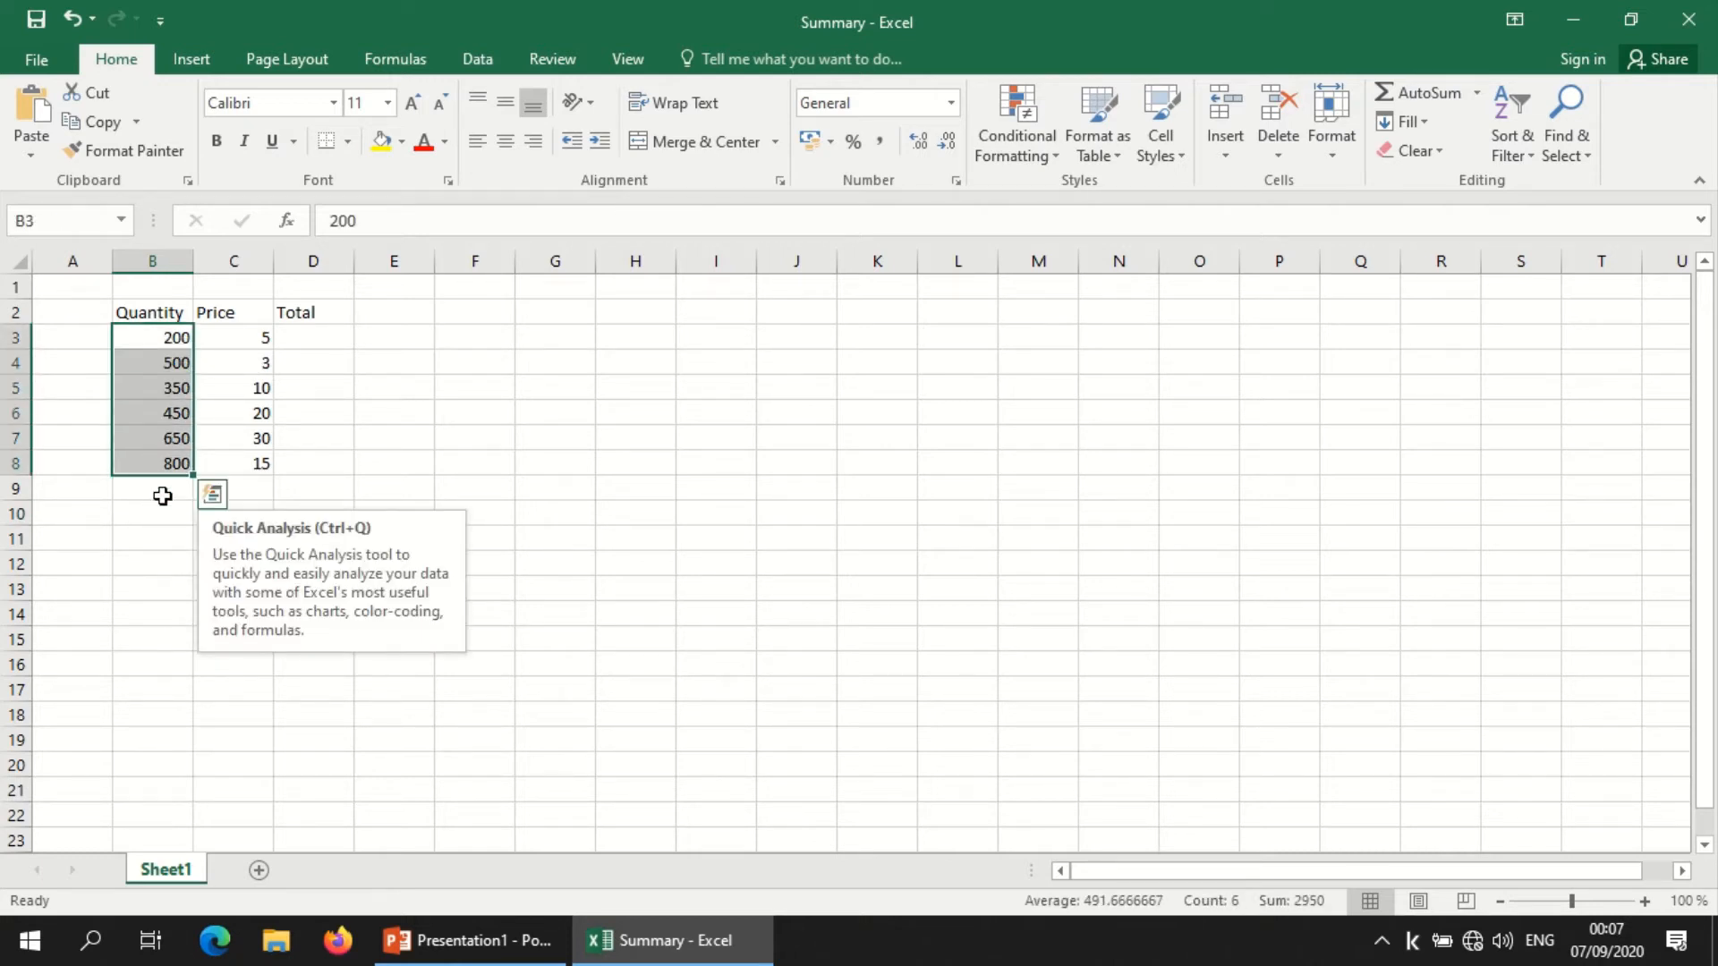
pyautogui.click(166, 537)
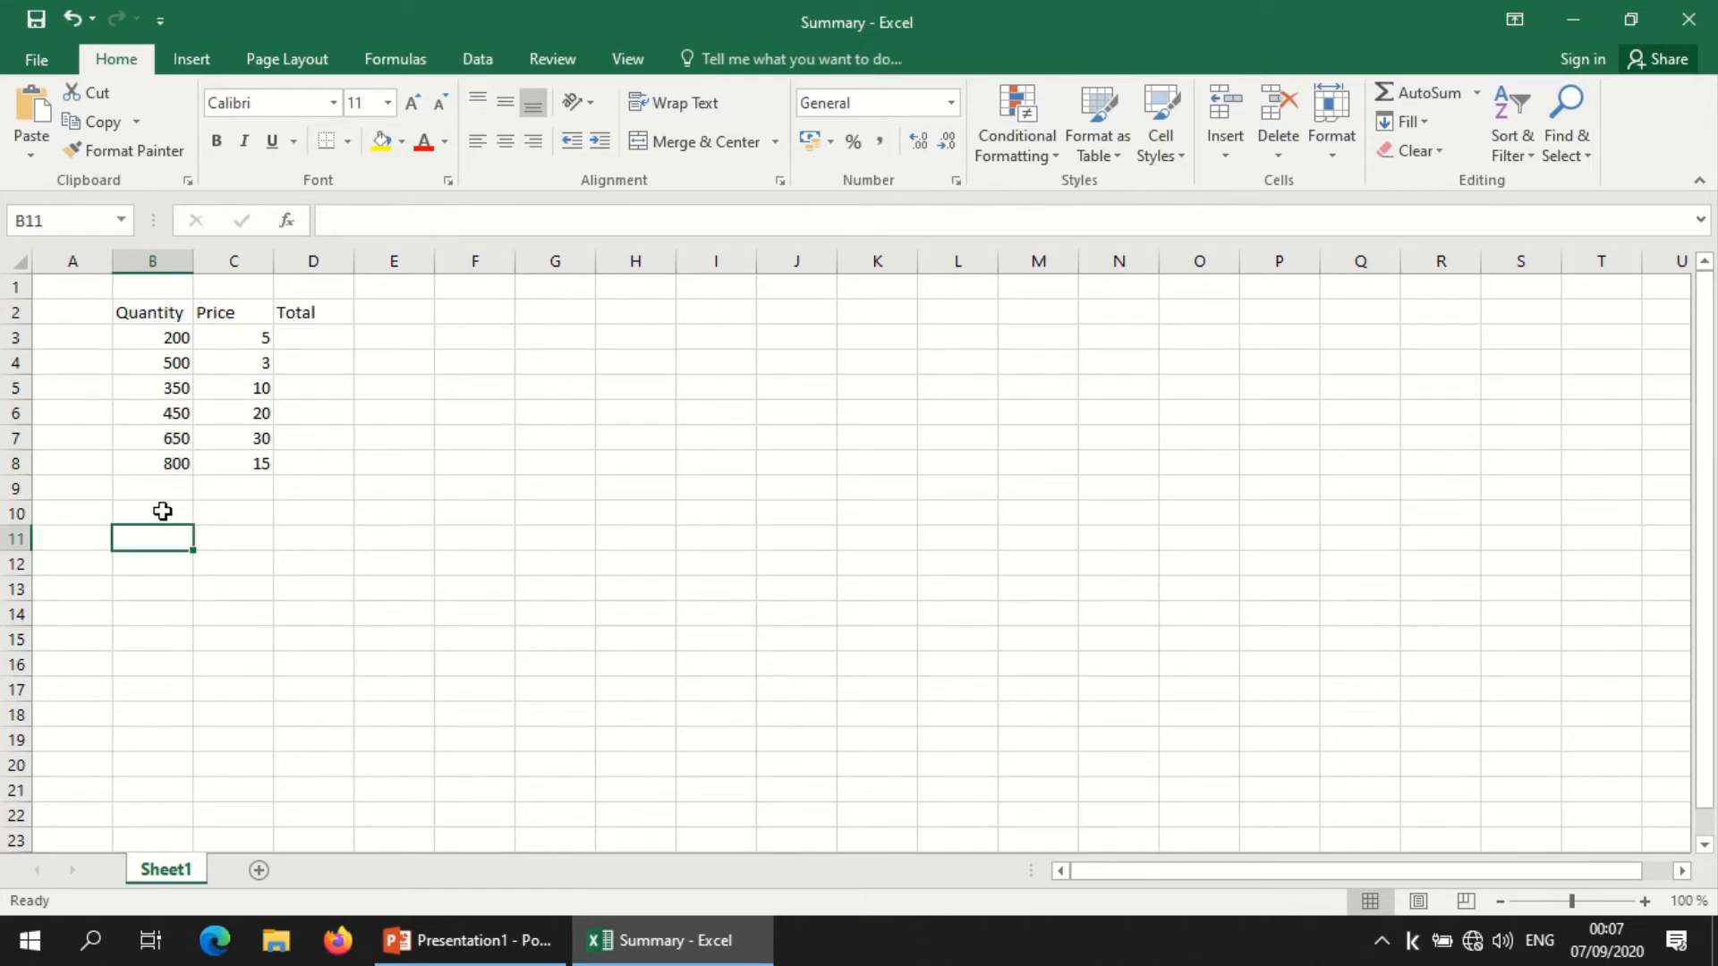
pyautogui.click(162, 511)
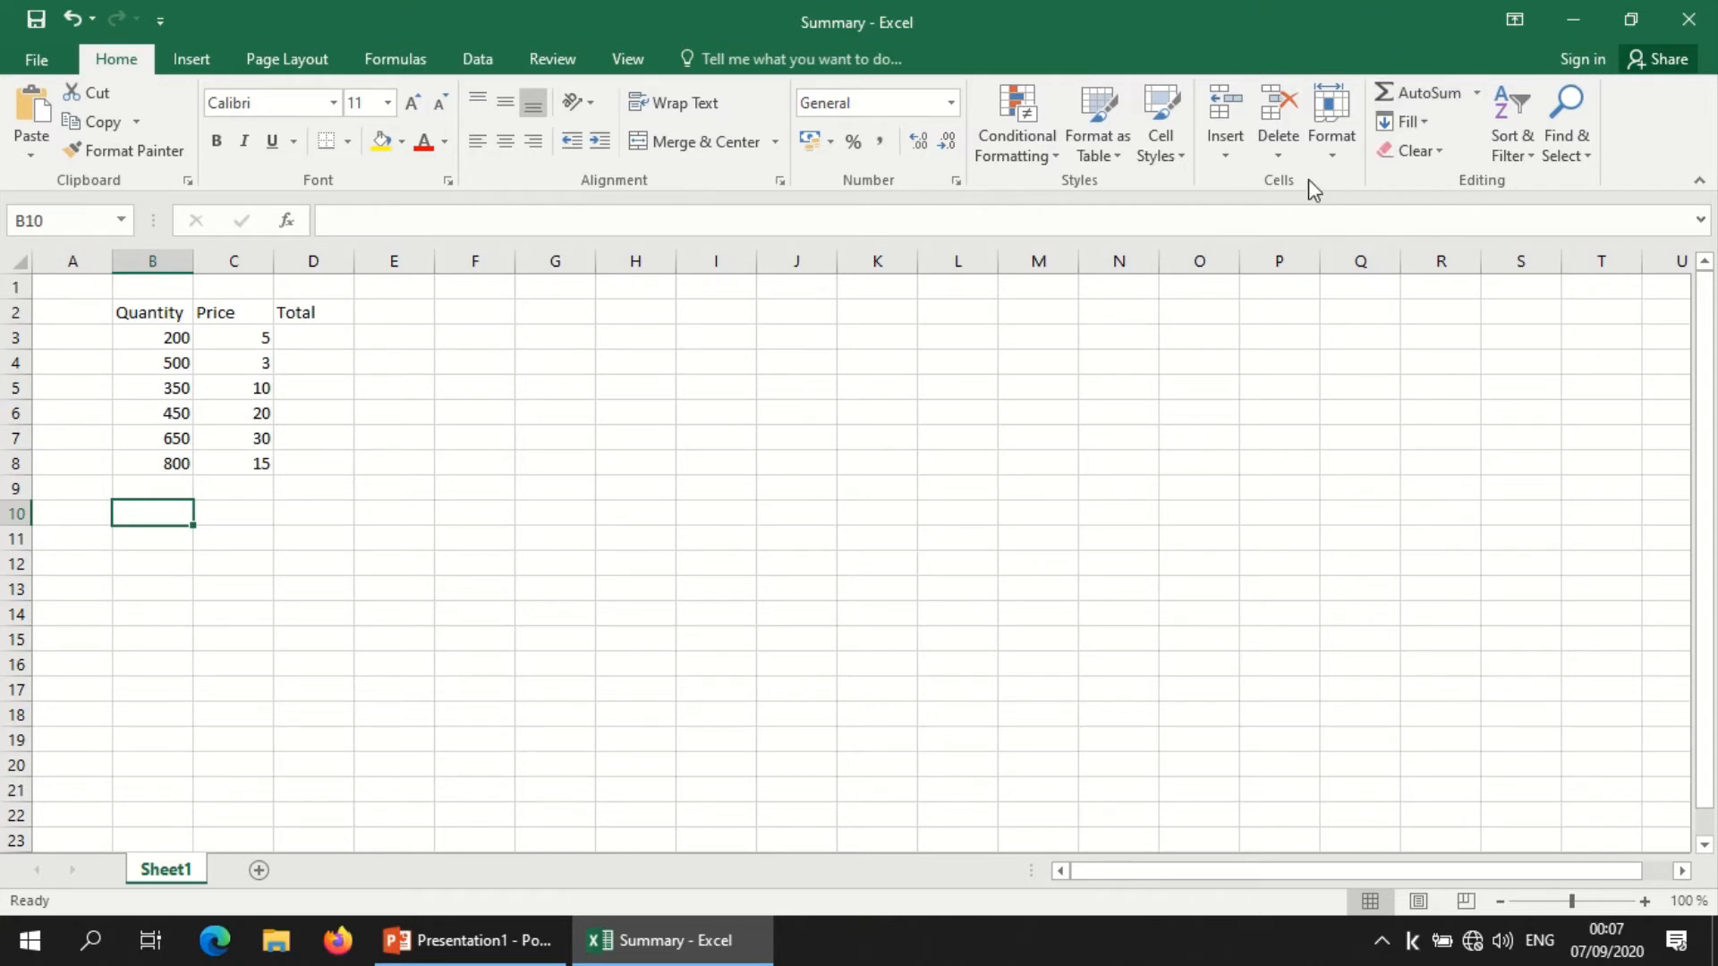
pyautogui.click(1423, 93)
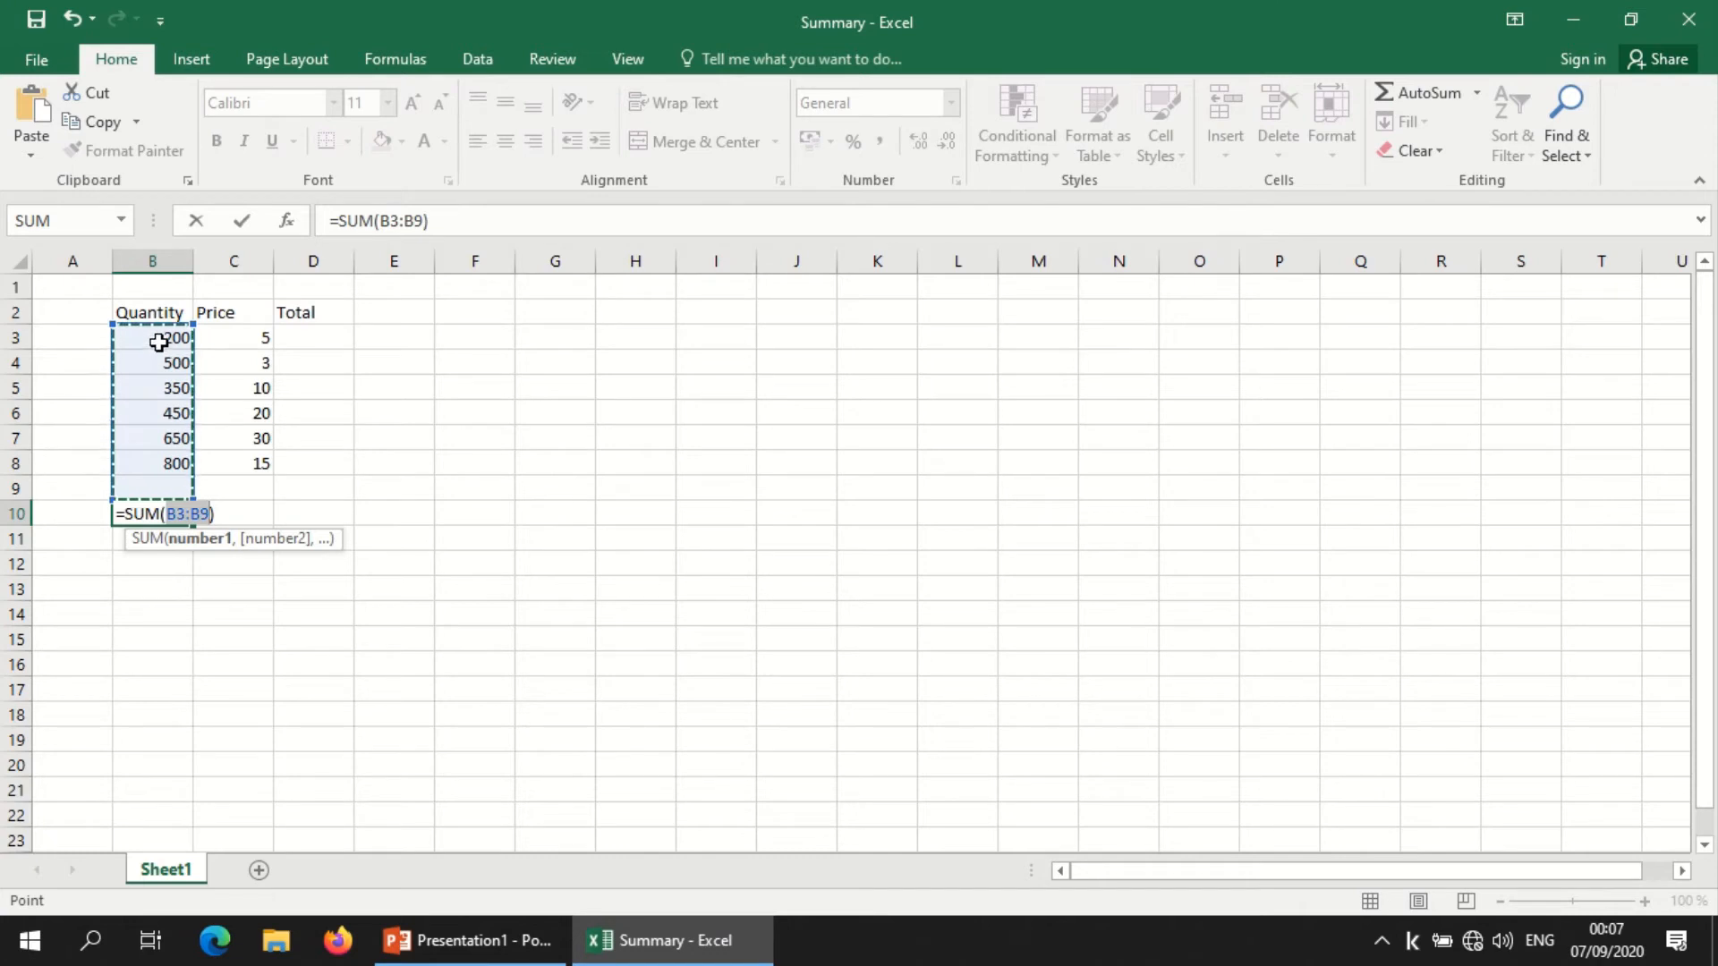
pyautogui.moveTo(158, 342); pyautogui.dragTo(149, 460)
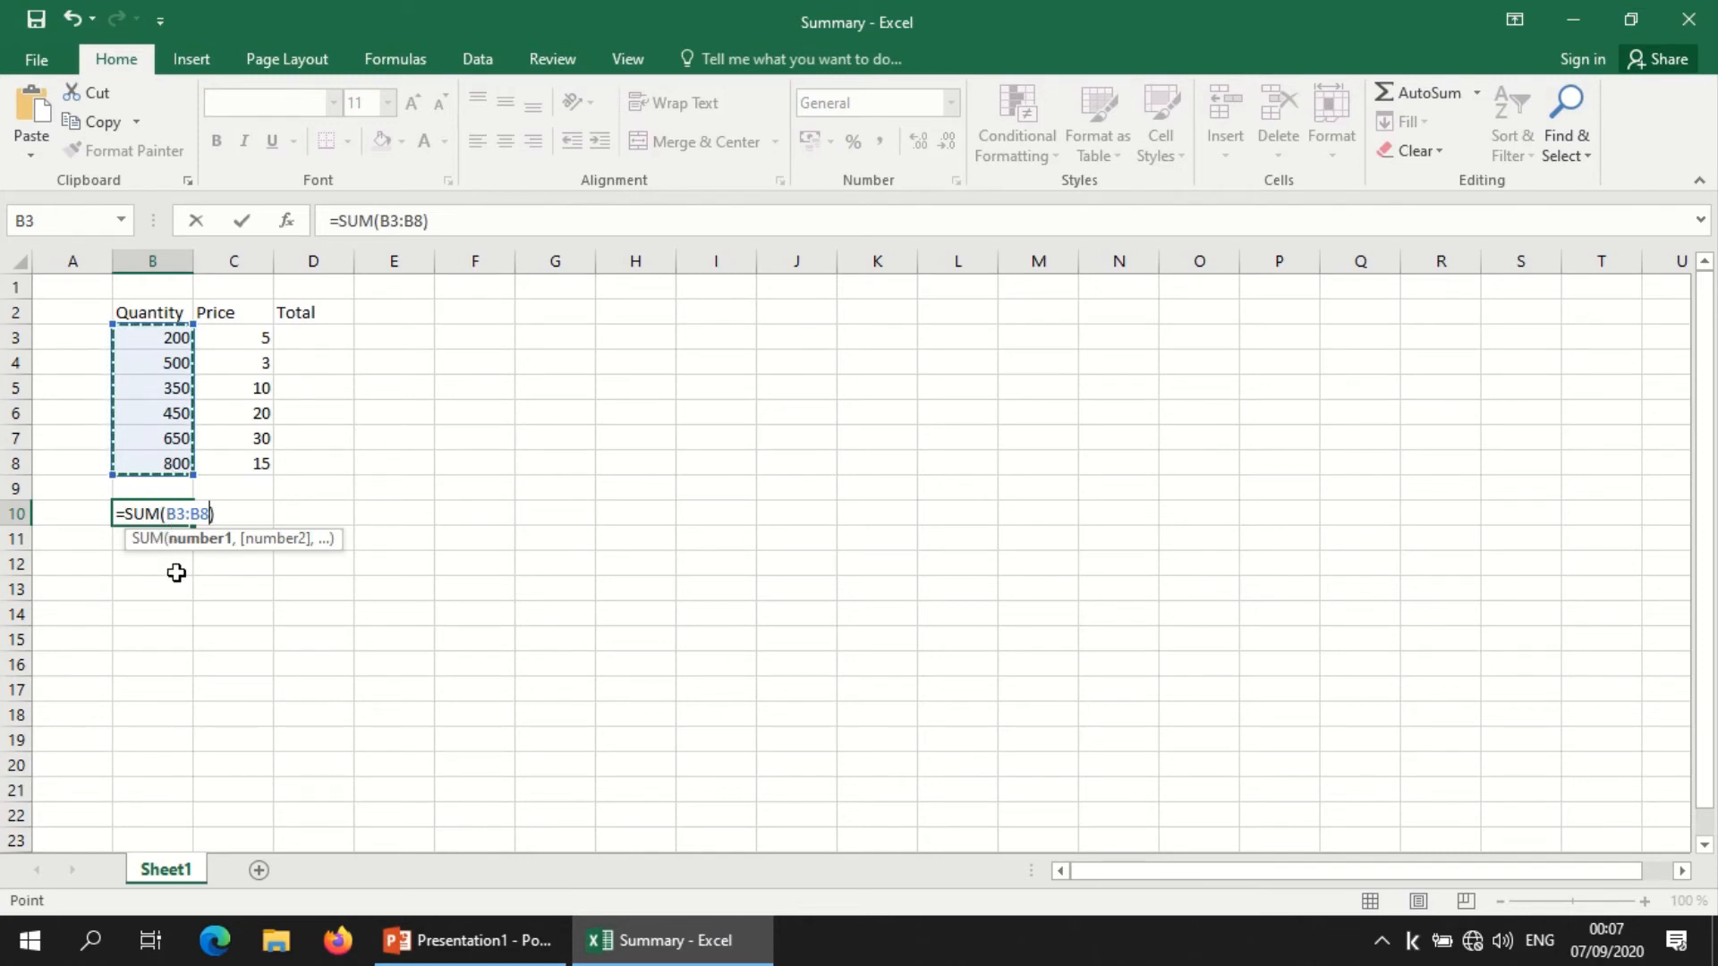
pyautogui.press('Return')
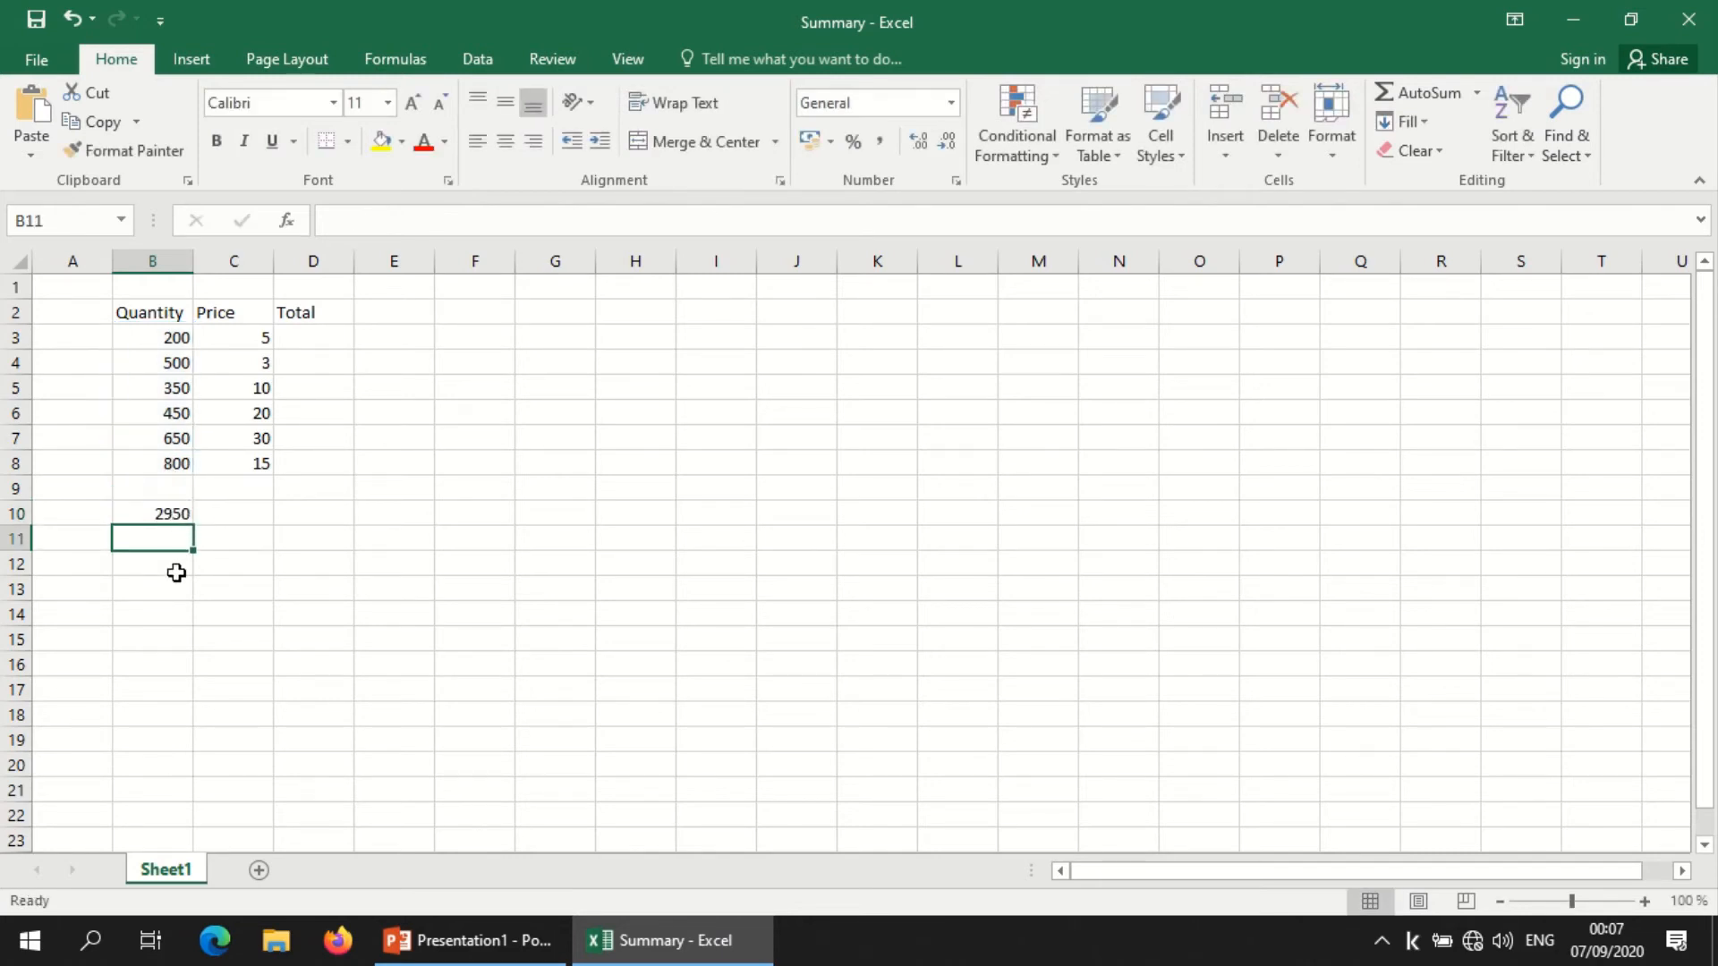
pyautogui.click(172, 514)
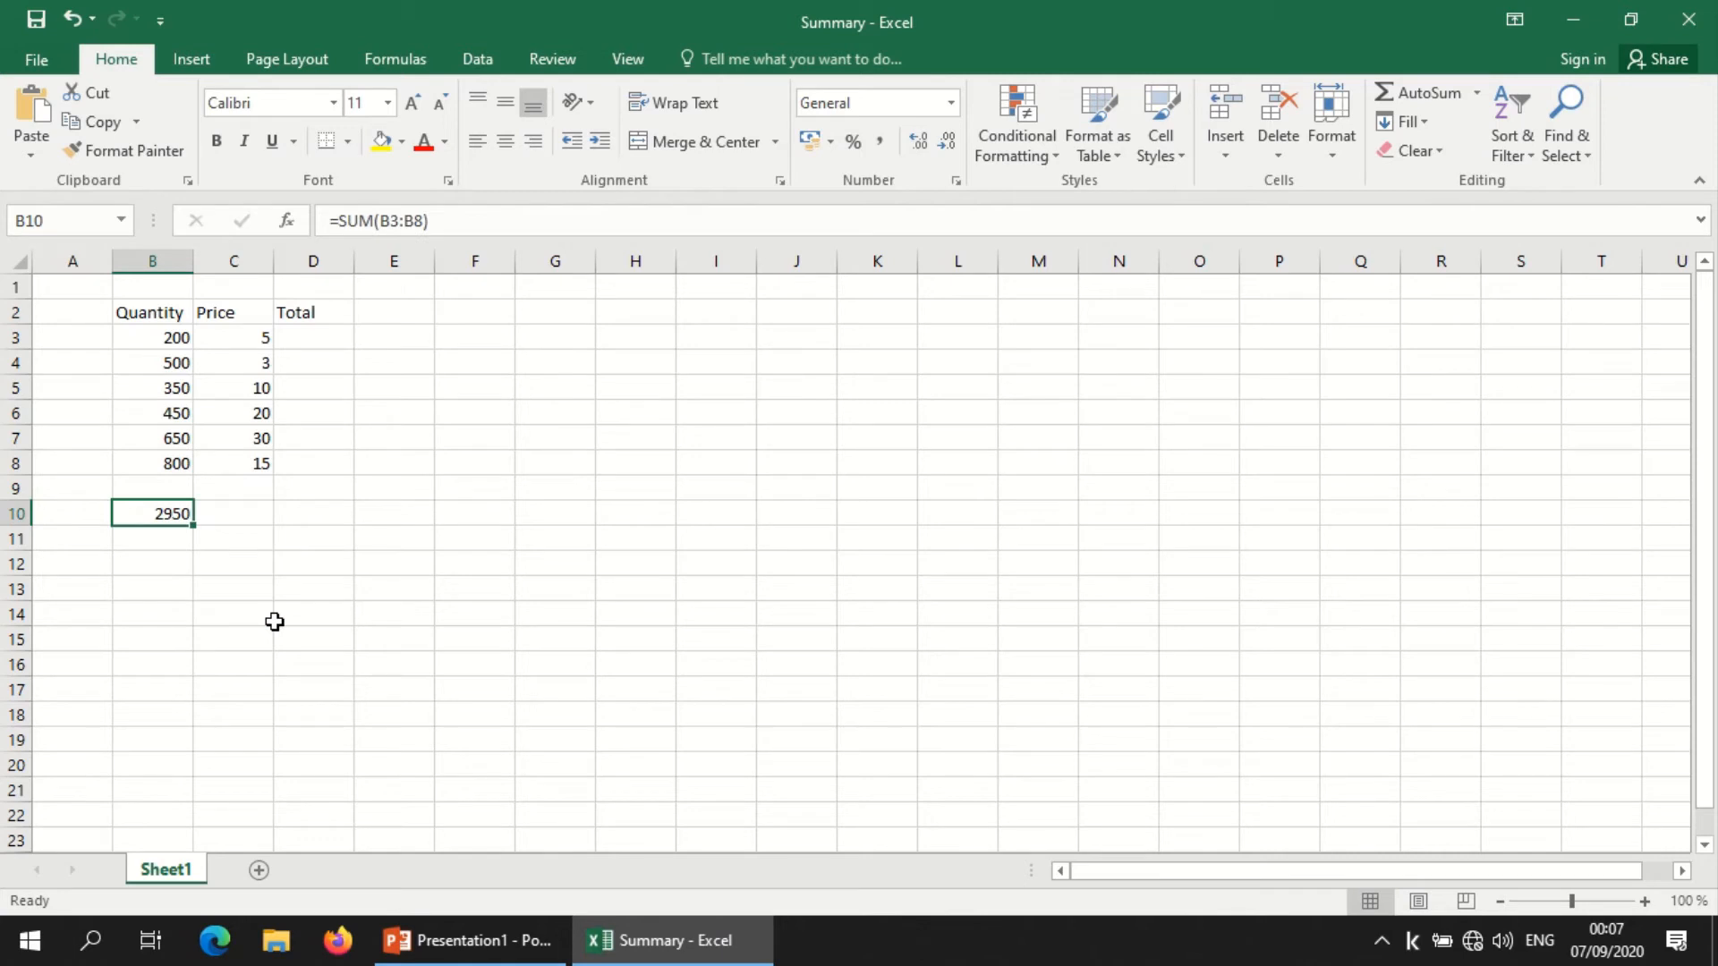
pyautogui.moveTo(172, 341); pyautogui.dragTo(161, 458)
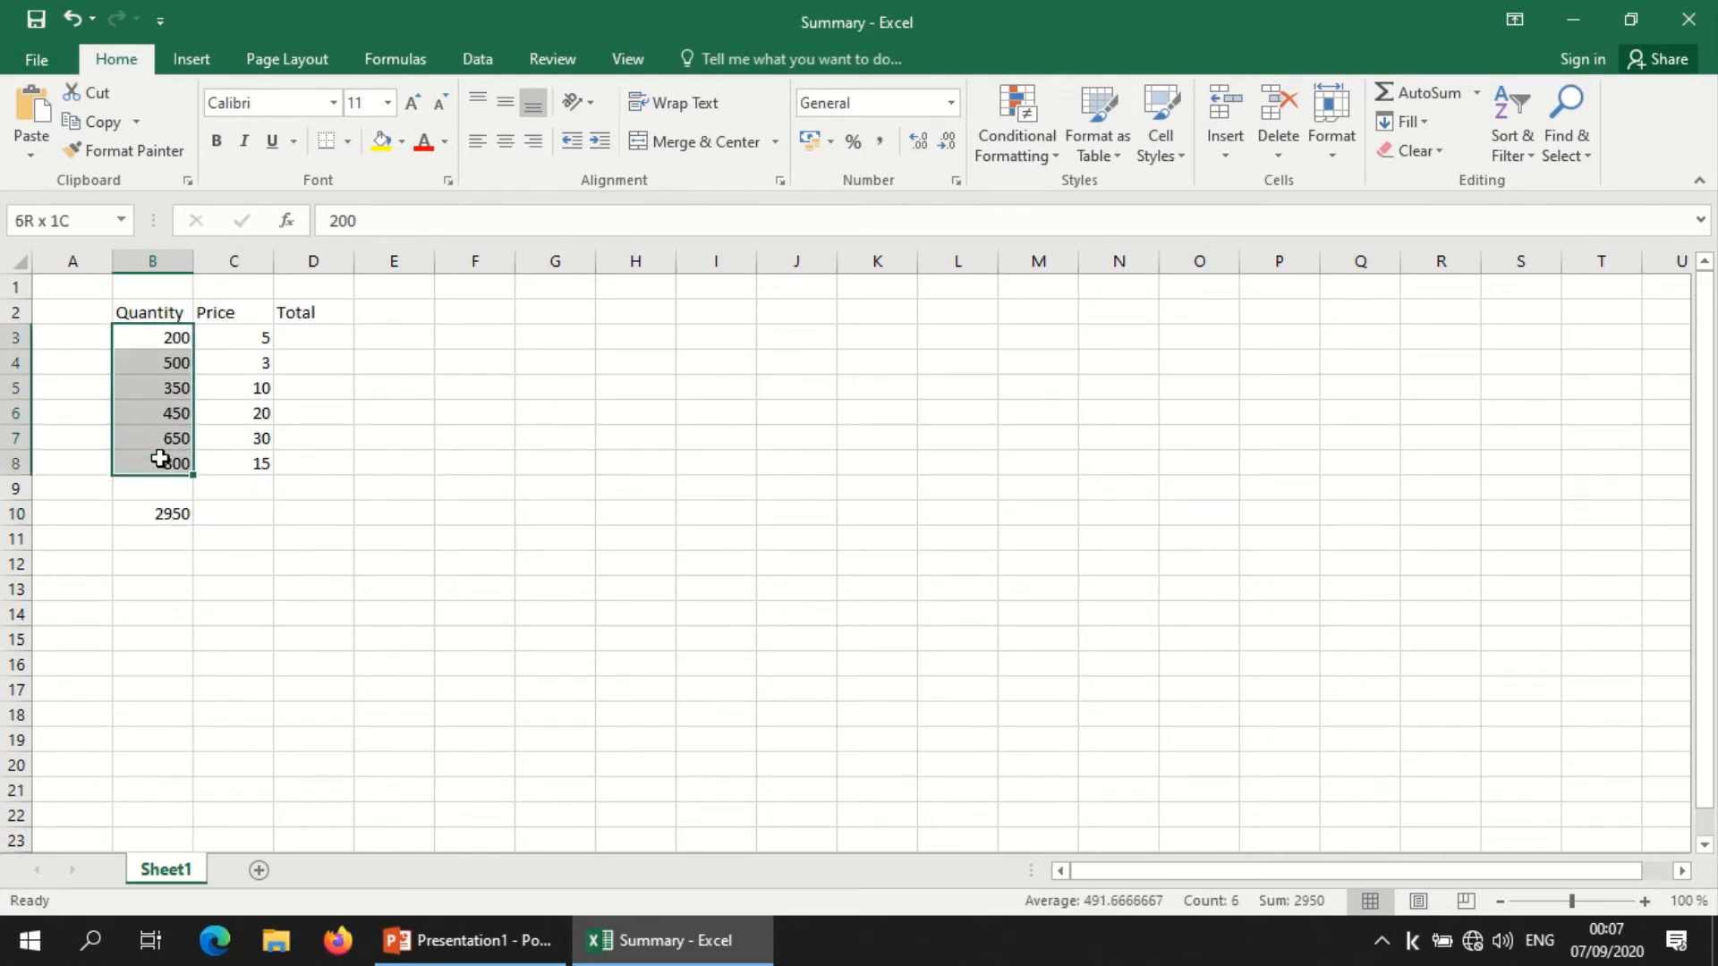
# Step: Format the quantity sum in B10 with a thousands separator and no decimal places
pyautogui.click(165, 513)
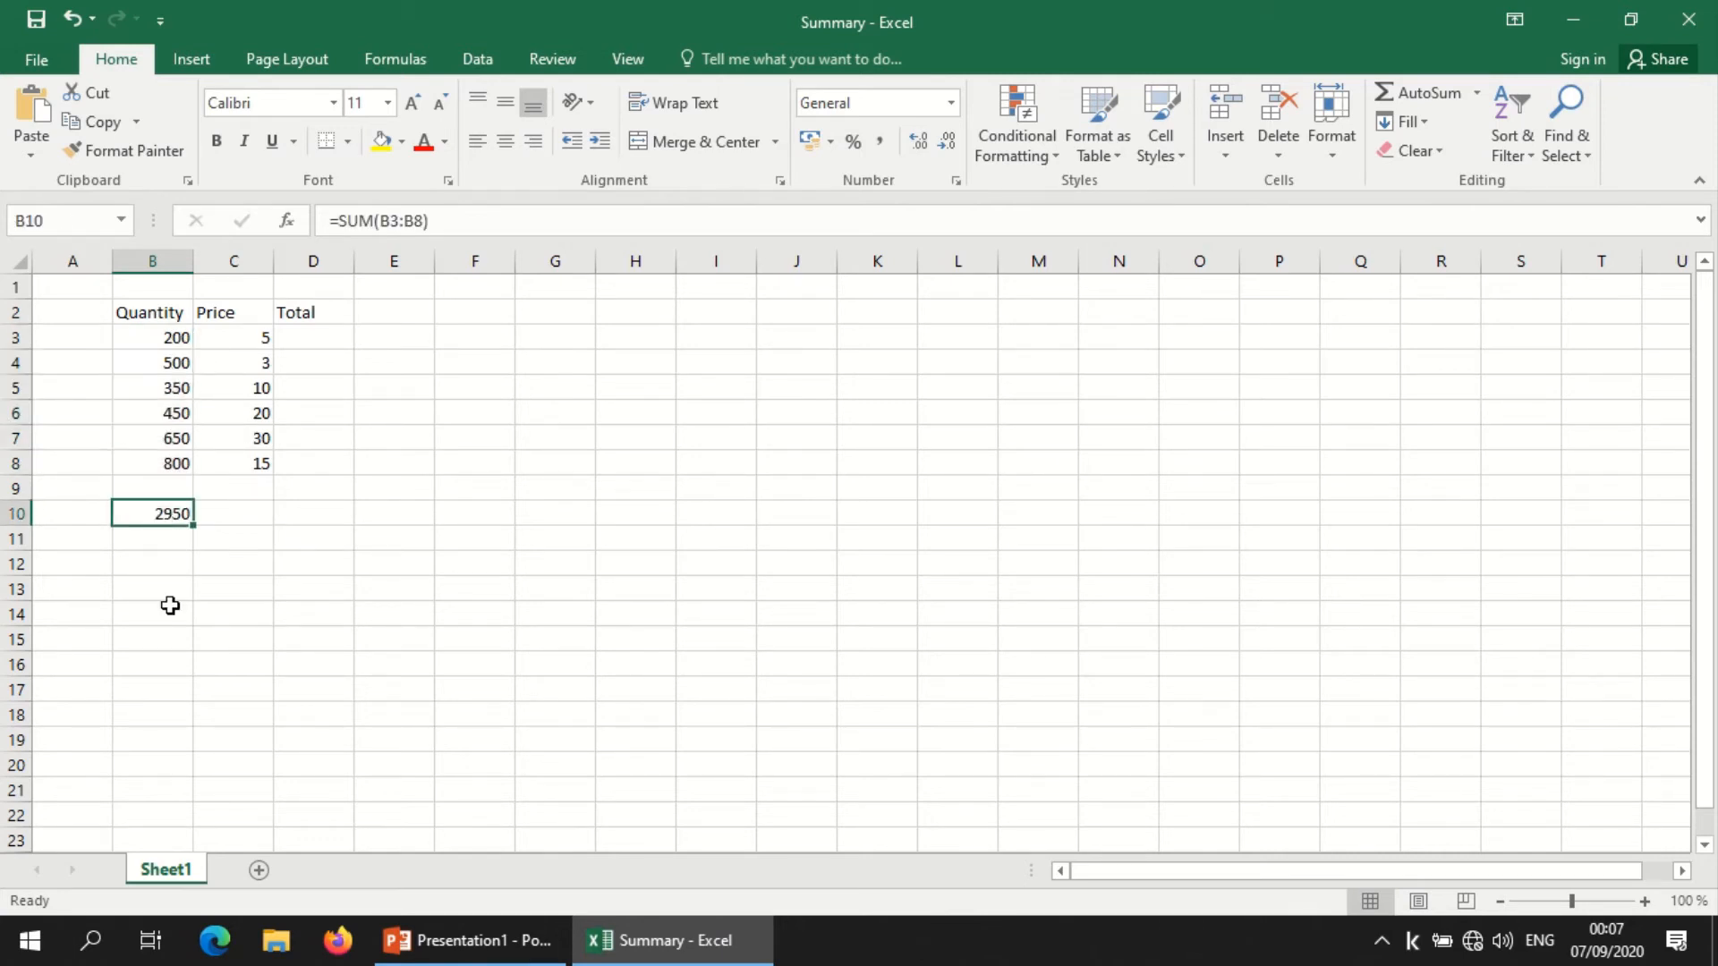
pyautogui.click(880, 143)
pyautogui.click(936, 143)
pyautogui.click(936, 143)
pyautogui.click(510, 641)
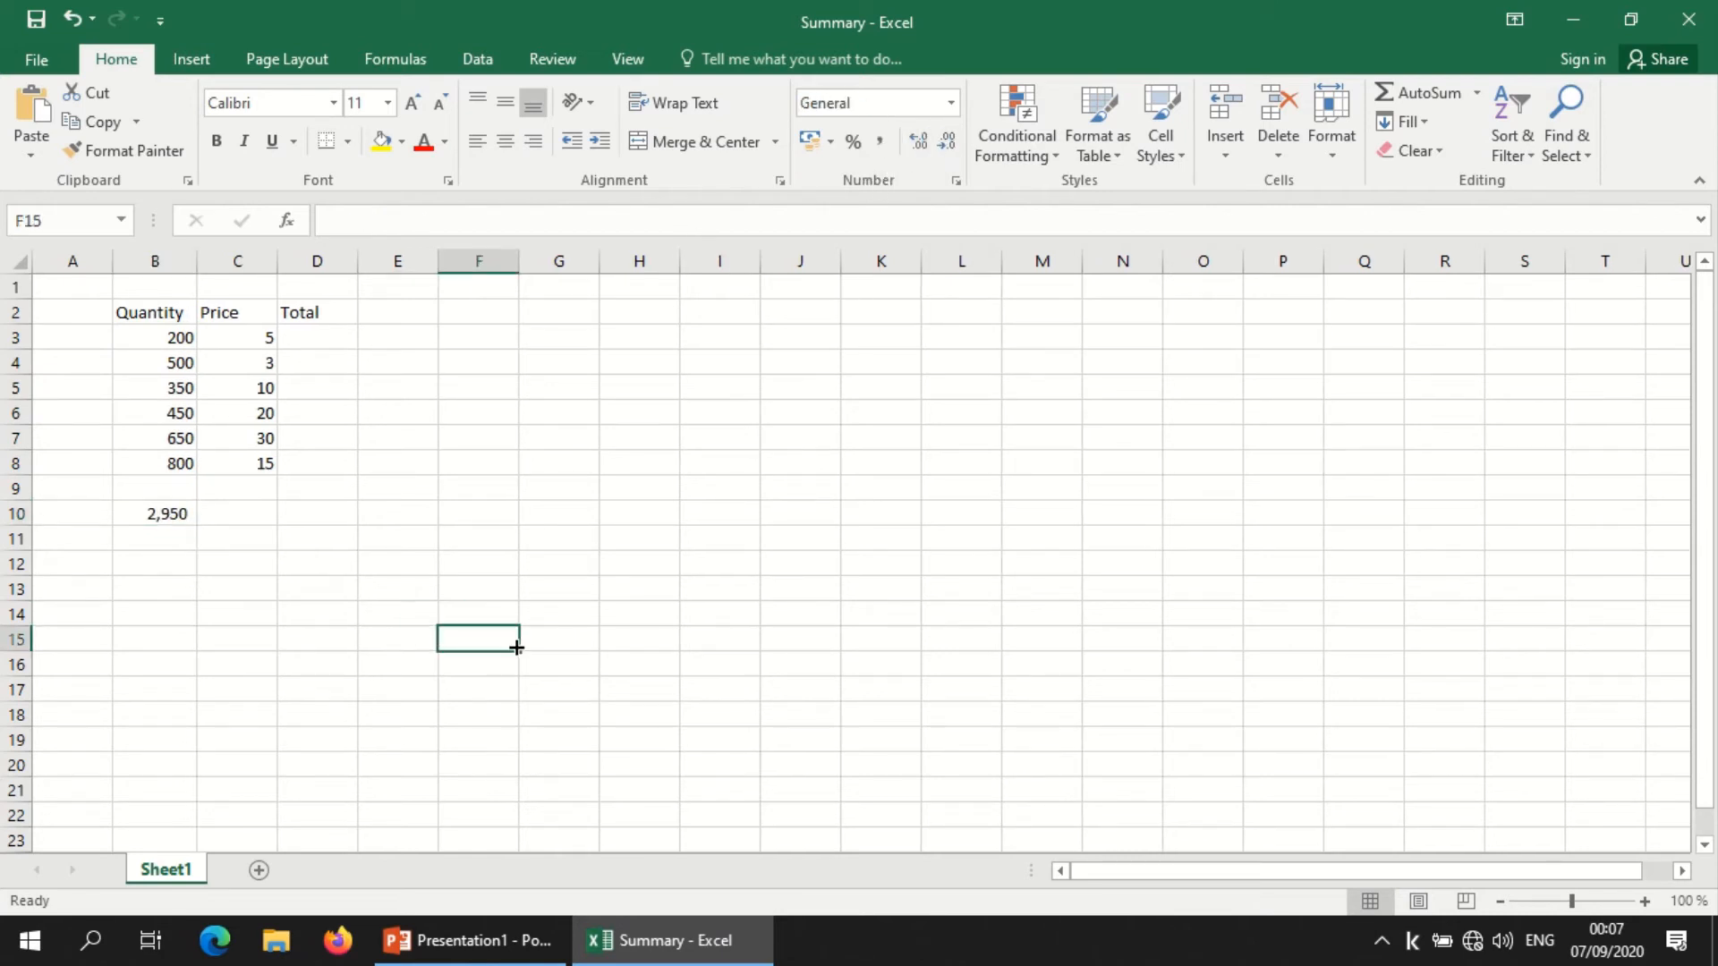
# Step: Calculate the first row's total in cell D3 by multiplying quantity by price with the formula =B3*C3
pyautogui.click(327, 338)
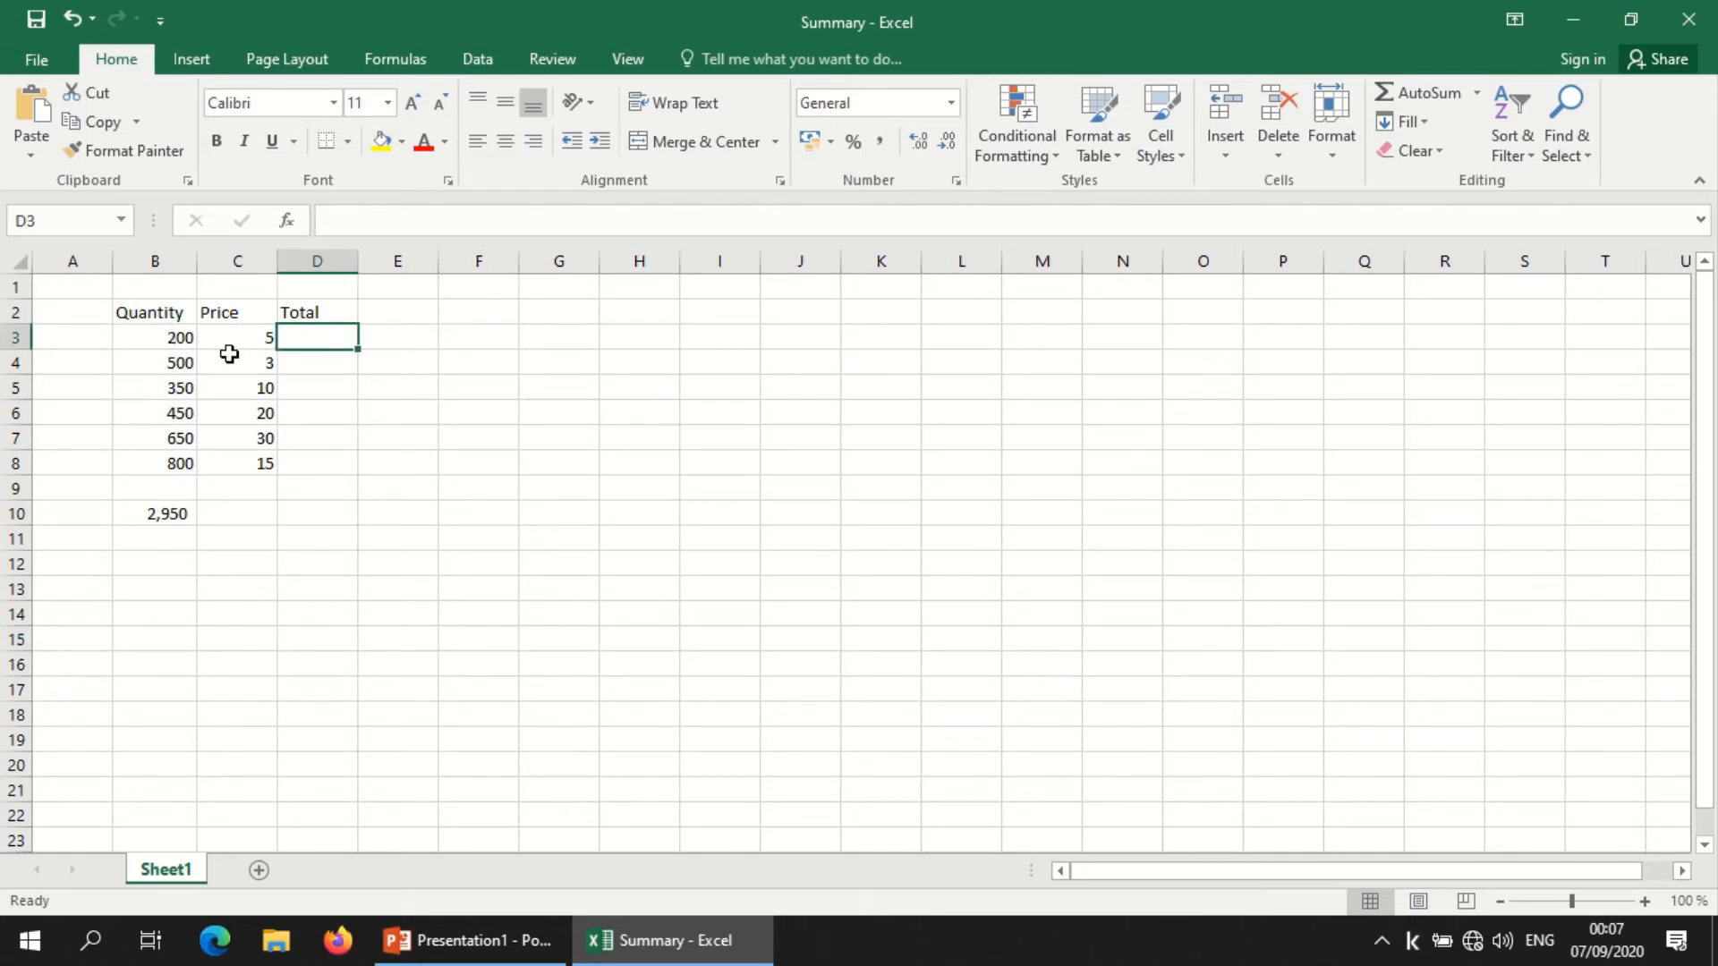
pyautogui.moveTo(155, 337); pyautogui.dragTo(237, 336)
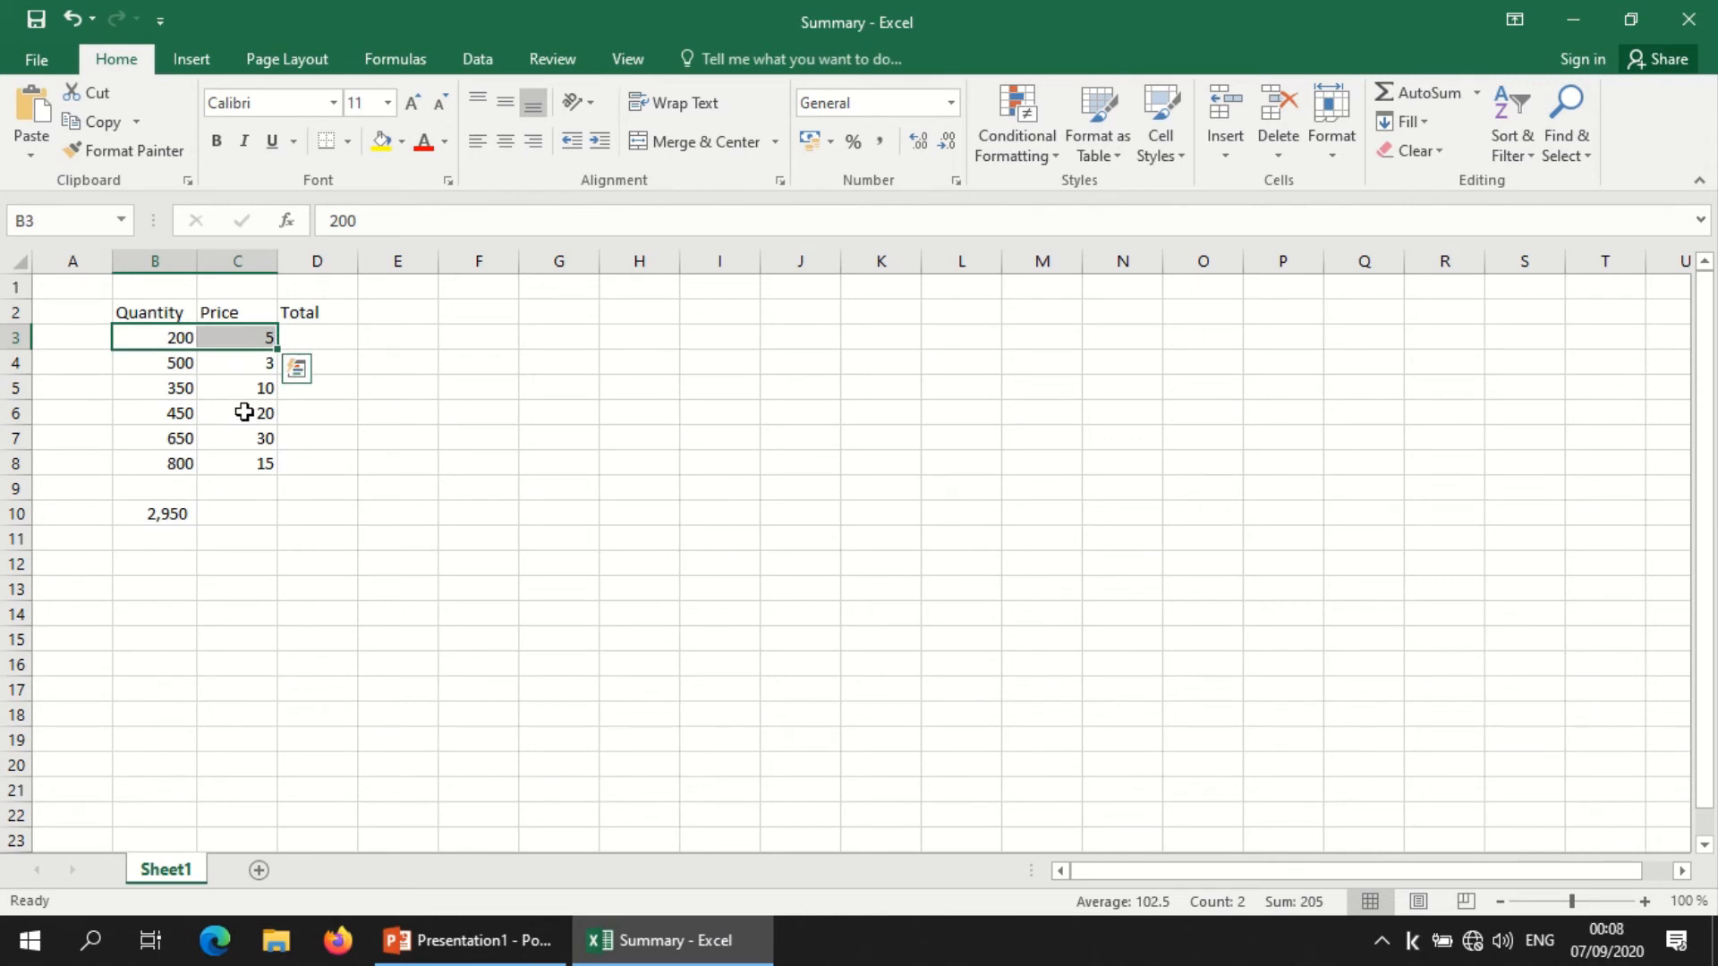
pyautogui.click(347, 338)
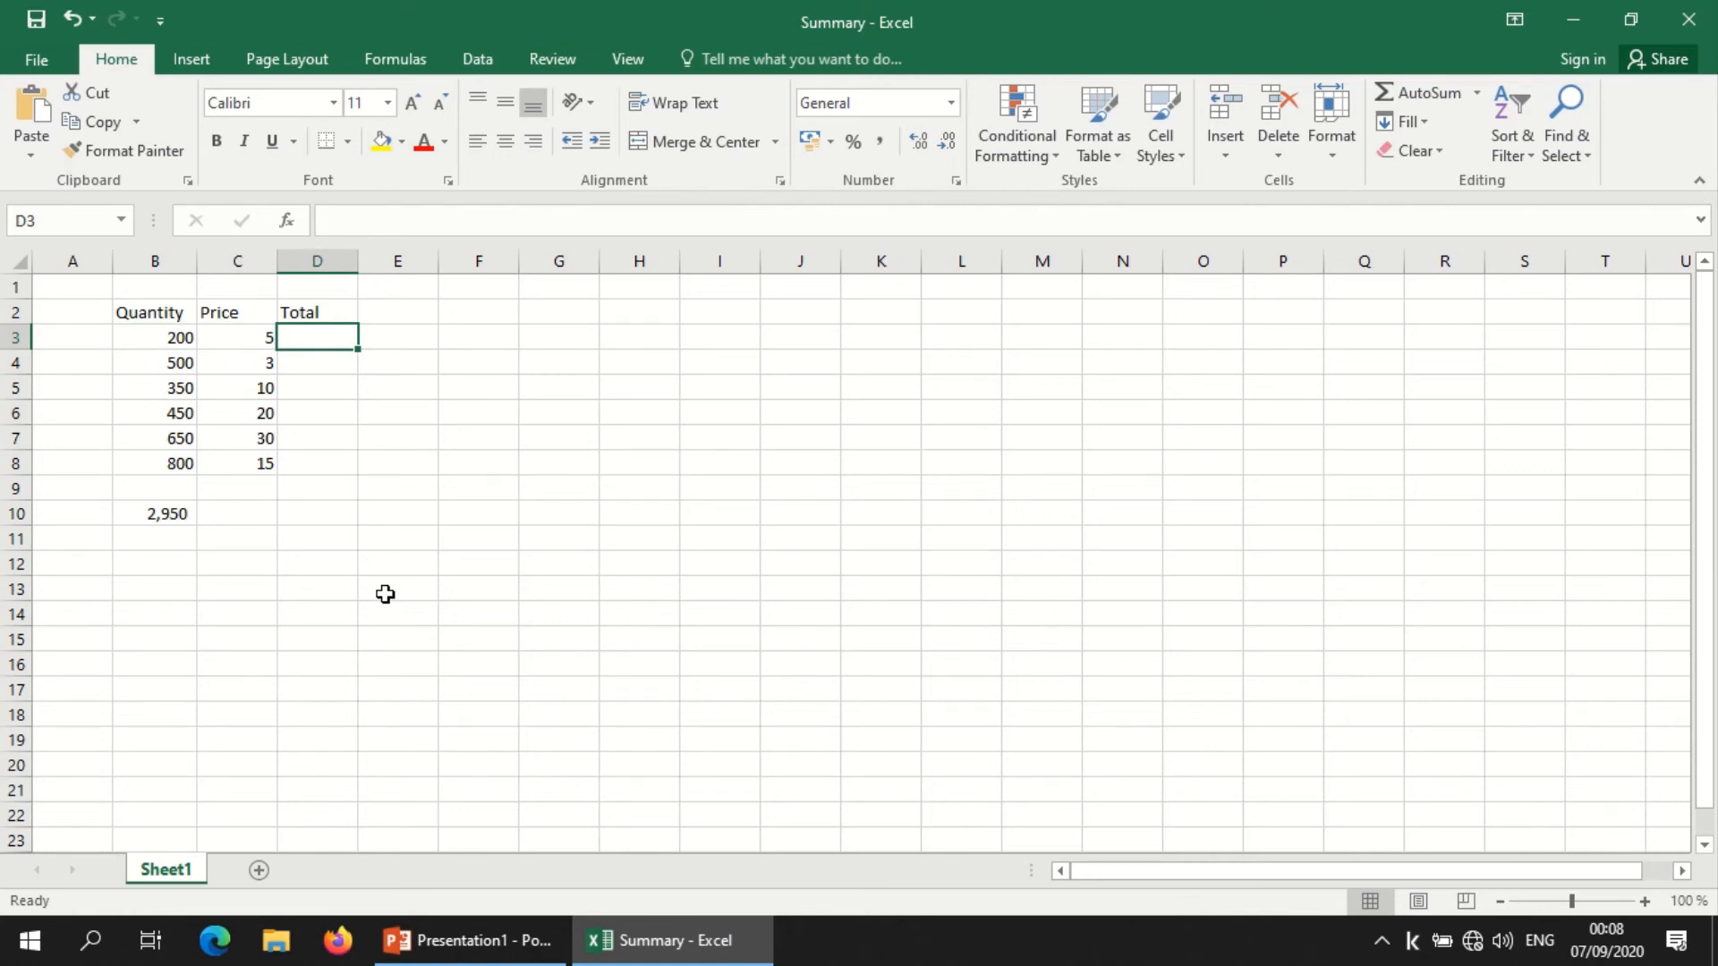
pyautogui.write('=')
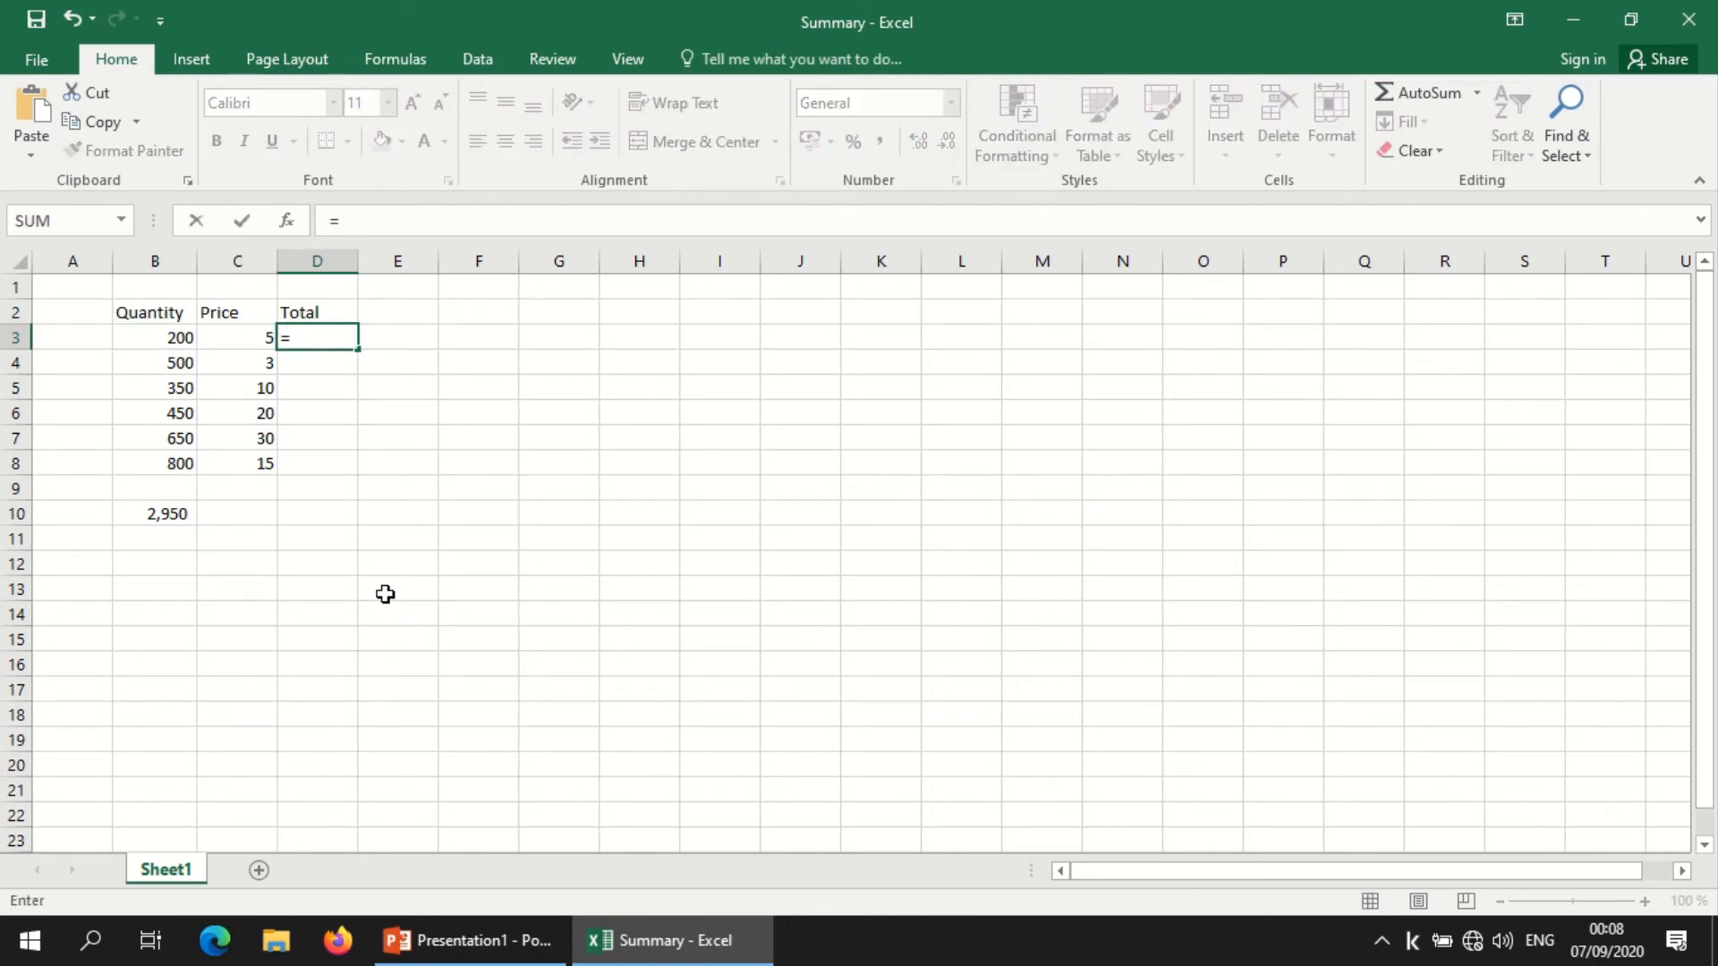
pyautogui.click(165, 335)
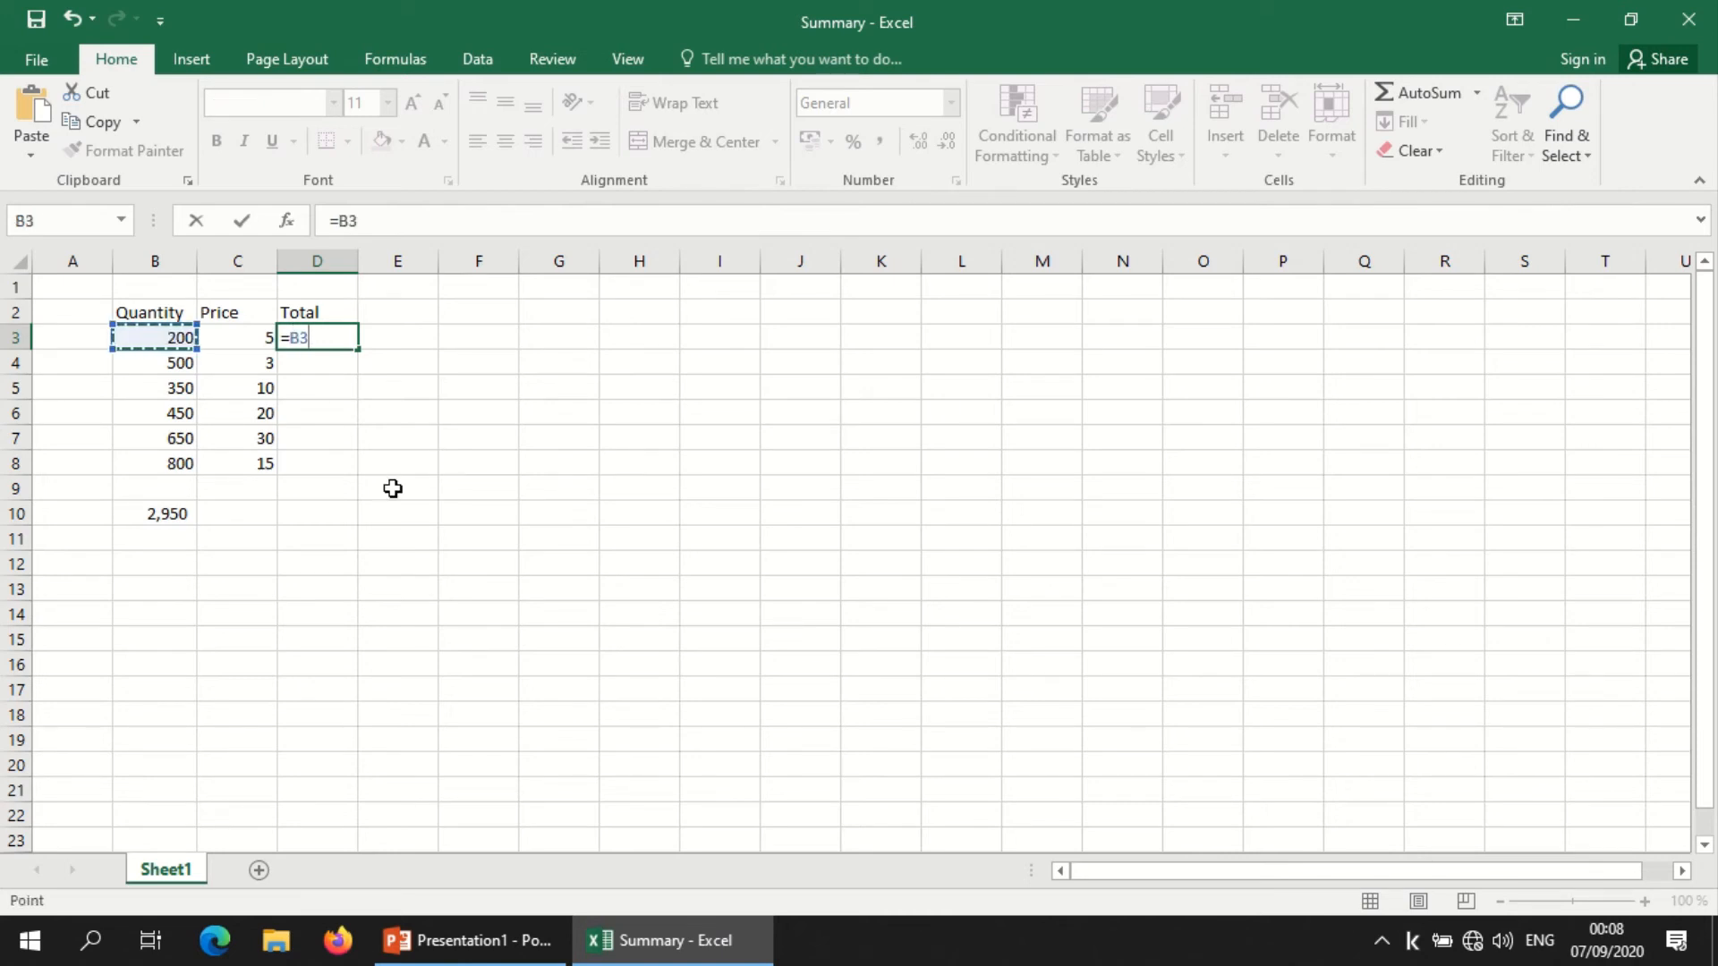
pyautogui.write('*')
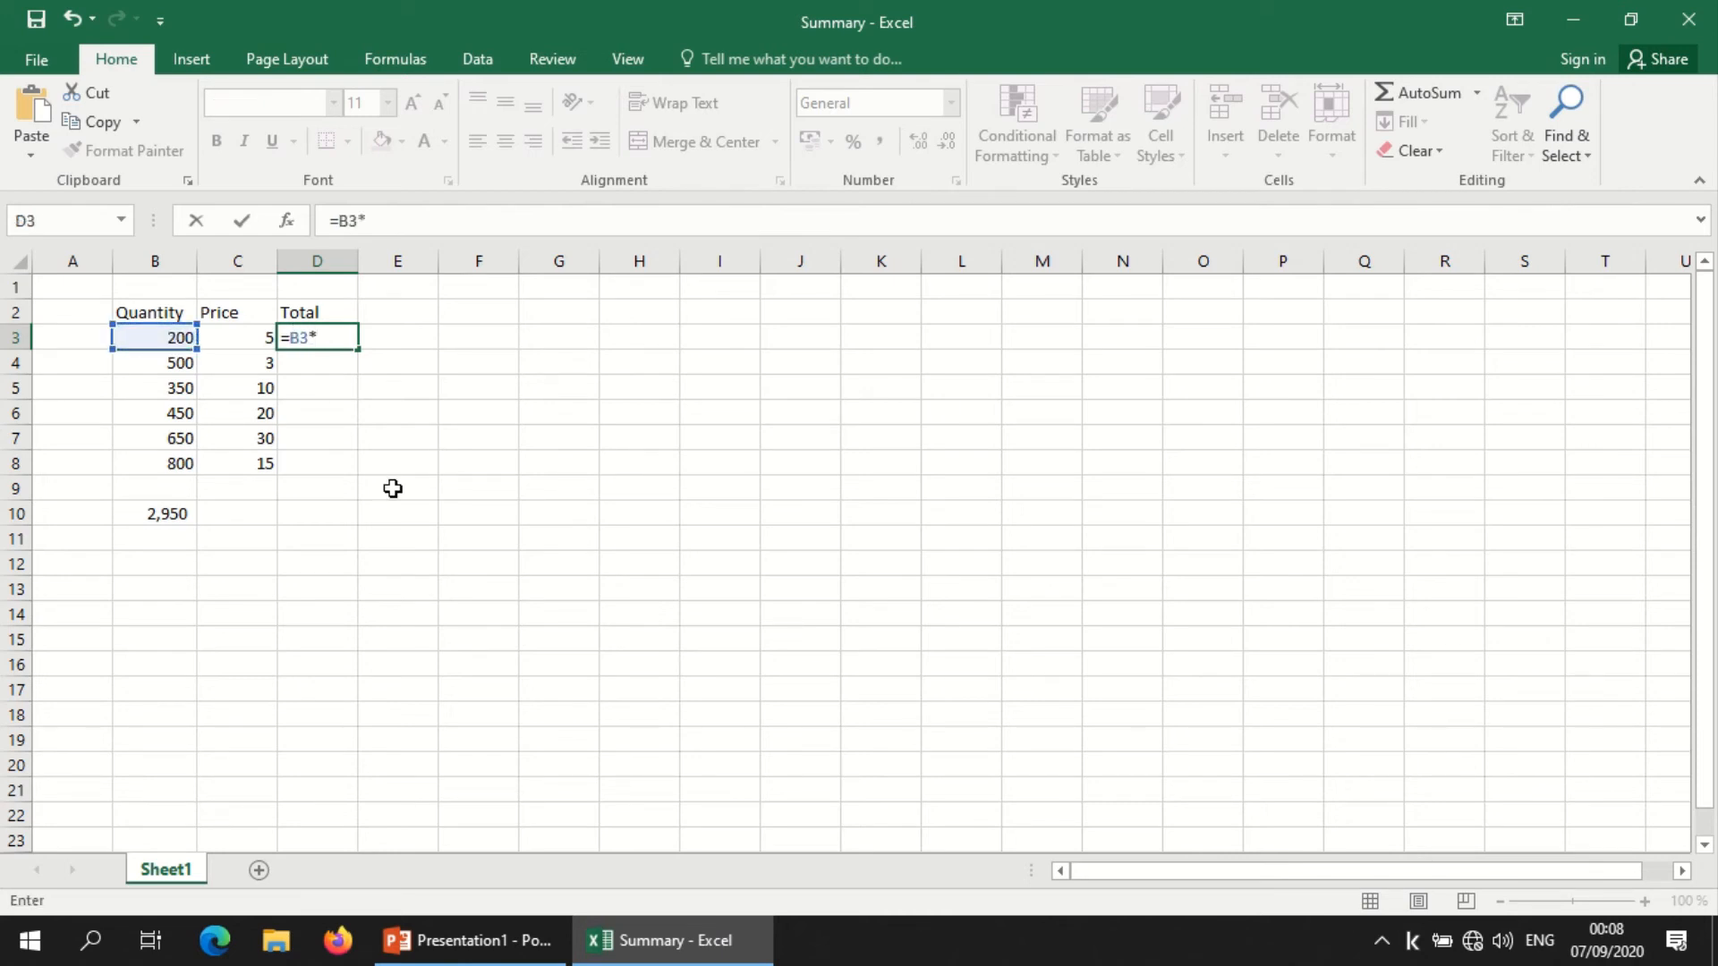
pyautogui.click(238, 338)
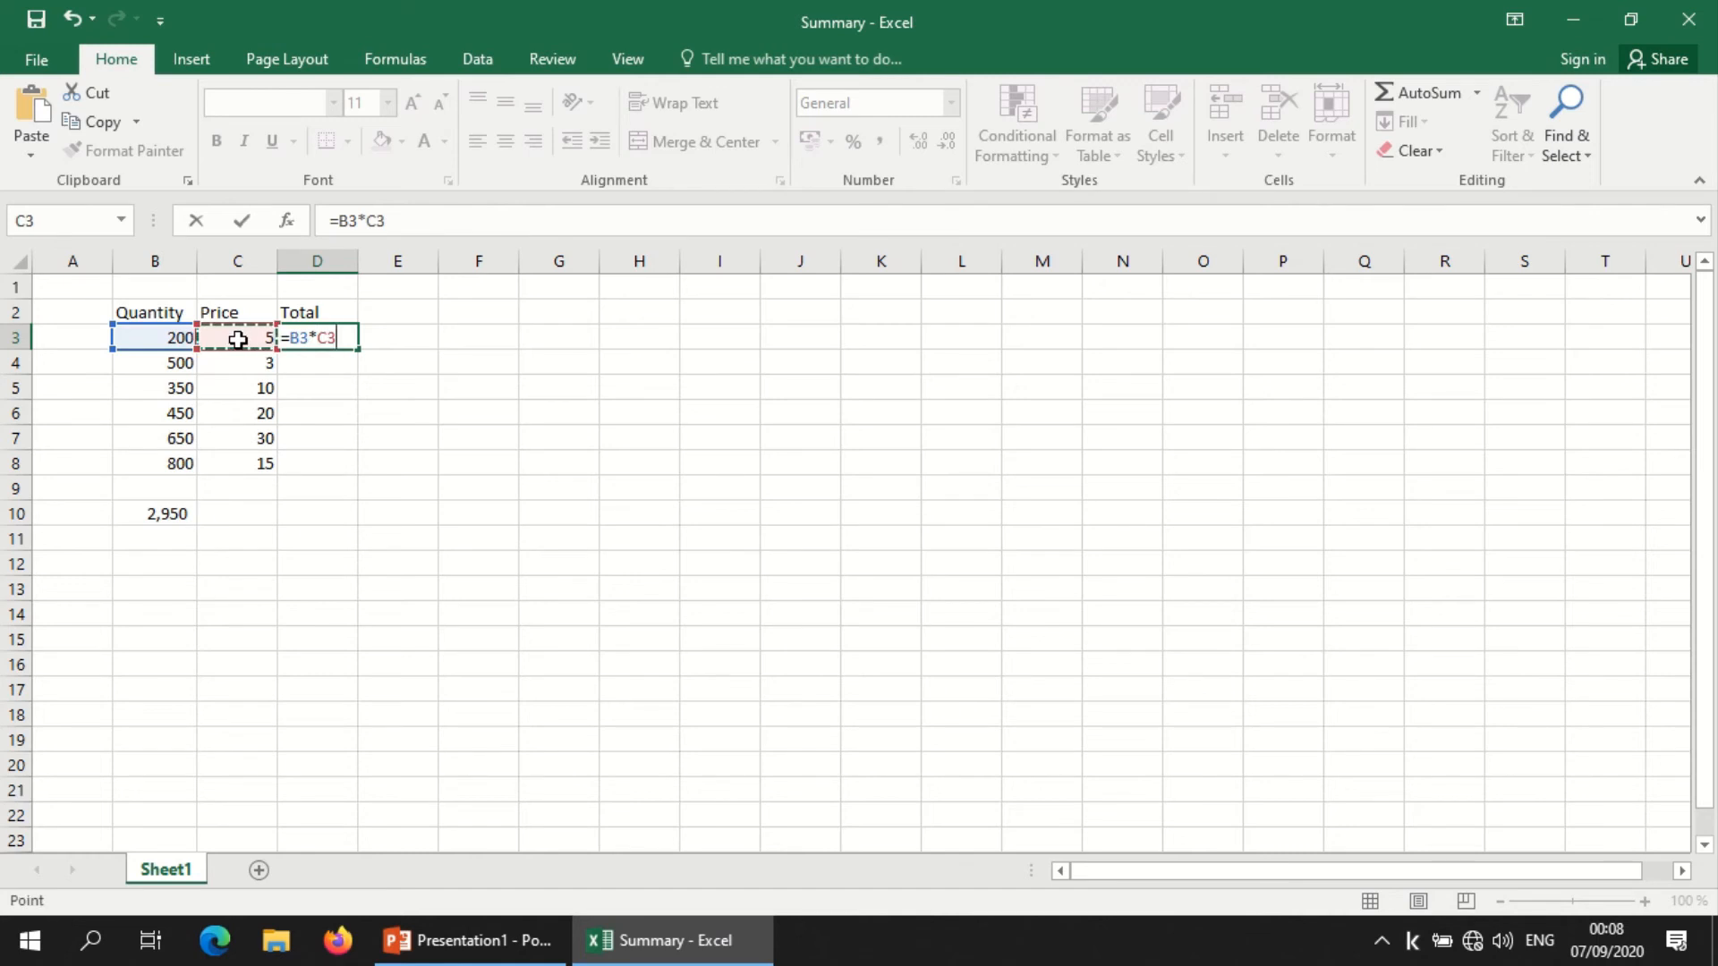
pyautogui.press('Return')
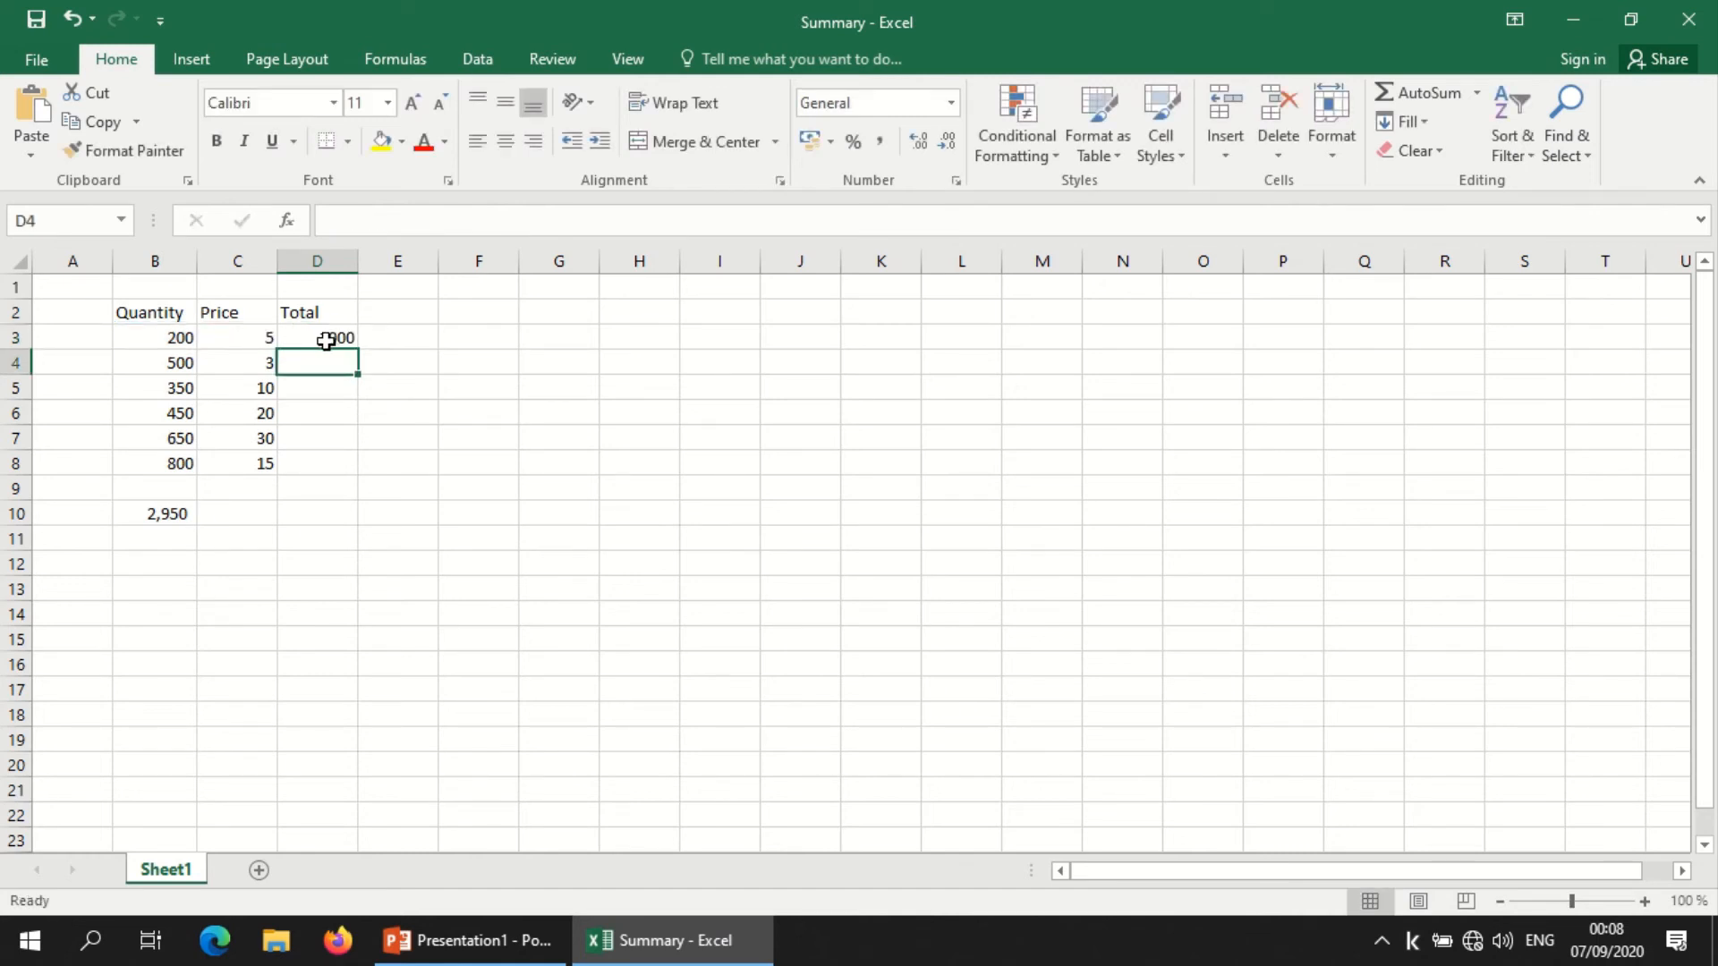
# Step: Copy the multiplication formula from D3 down through D8 to fill the Total column
pyautogui.click(183, 336)
pyautogui.moveTo(182, 336); pyautogui.dragTo(233, 338)
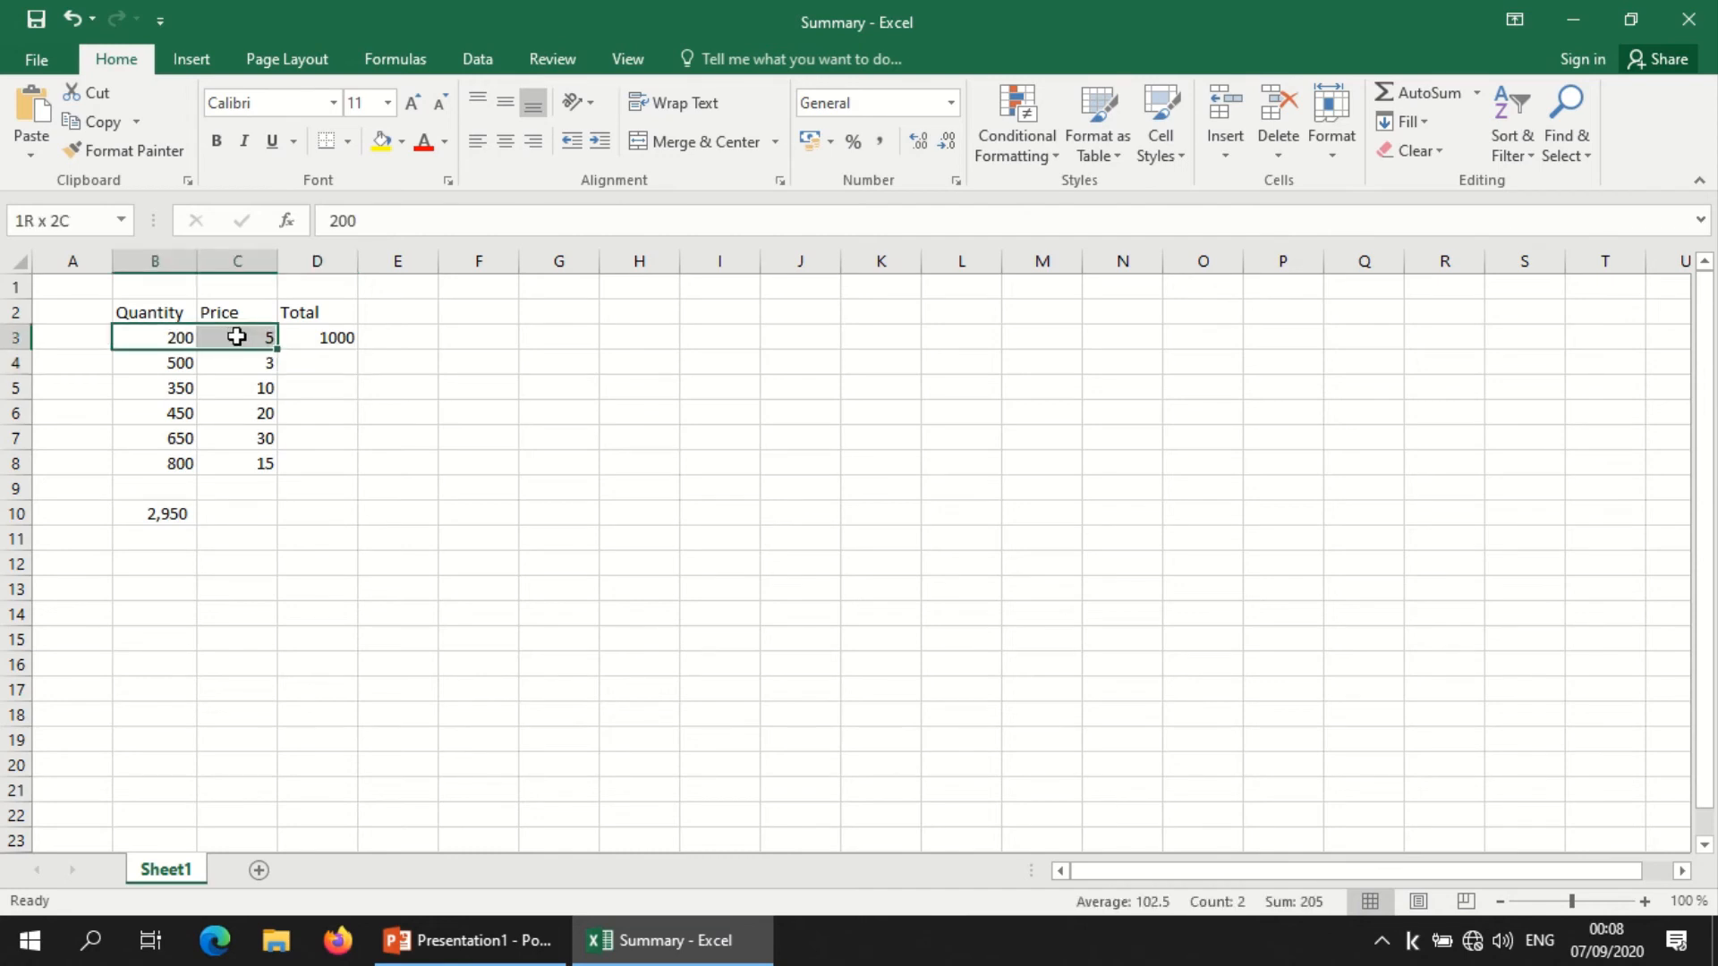
pyautogui.click(315, 337)
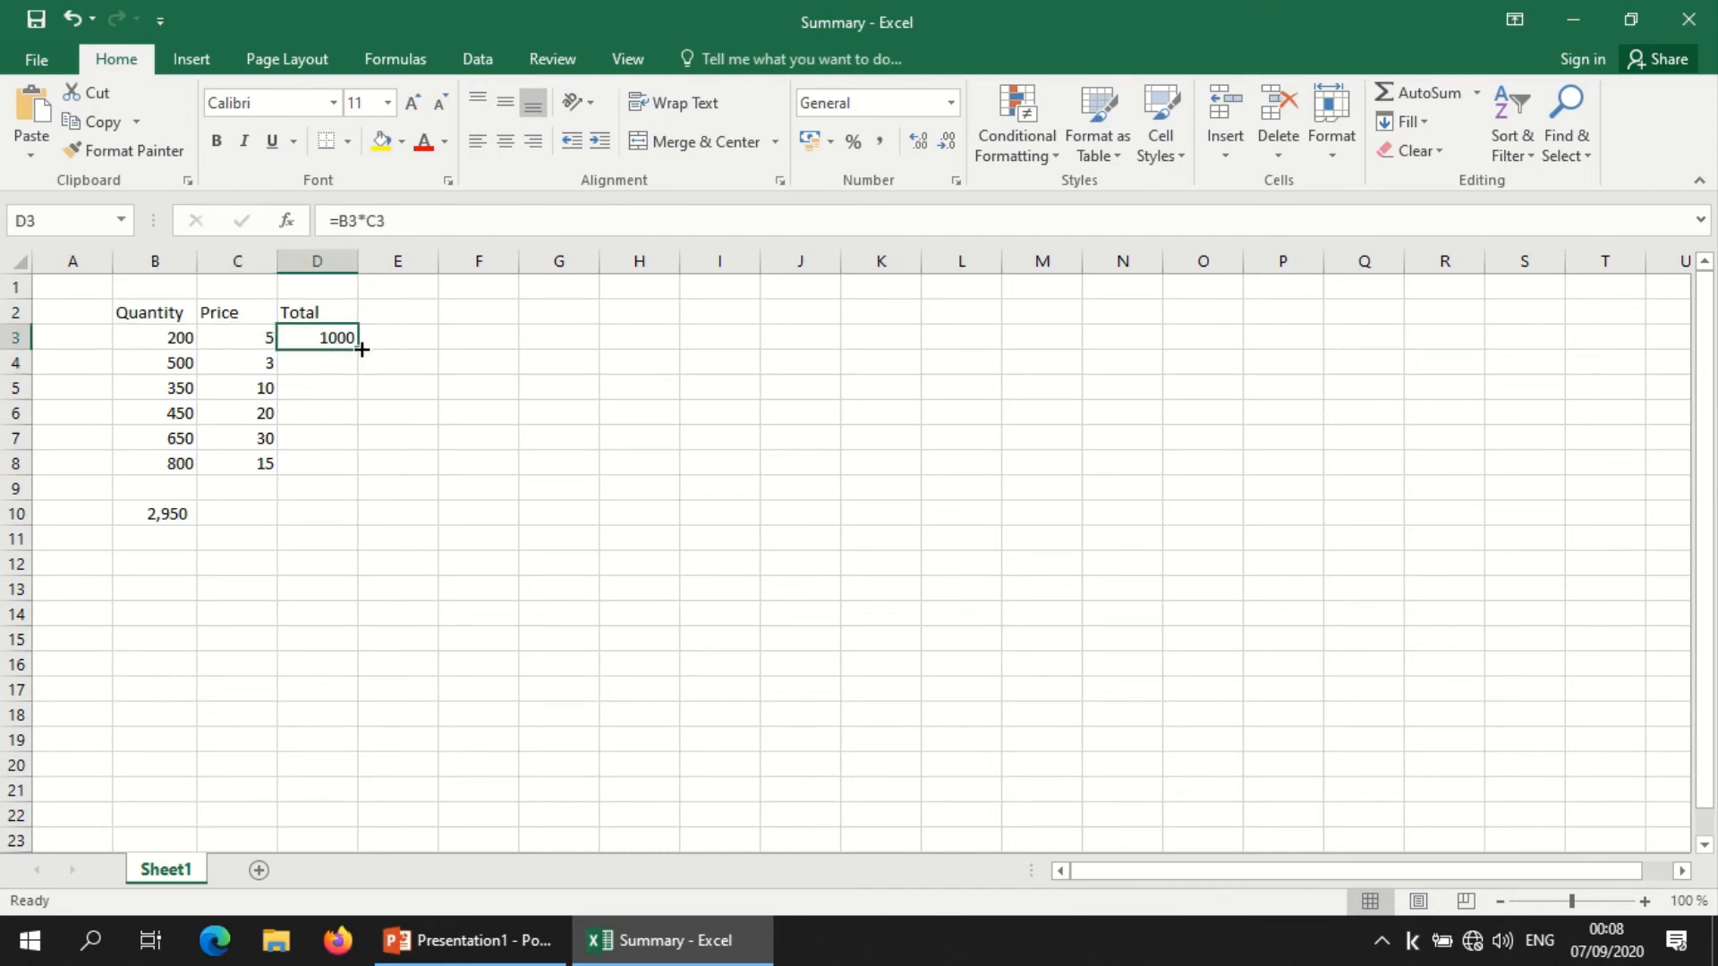
pyautogui.moveTo(357, 348); pyautogui.dragTo(345, 477)
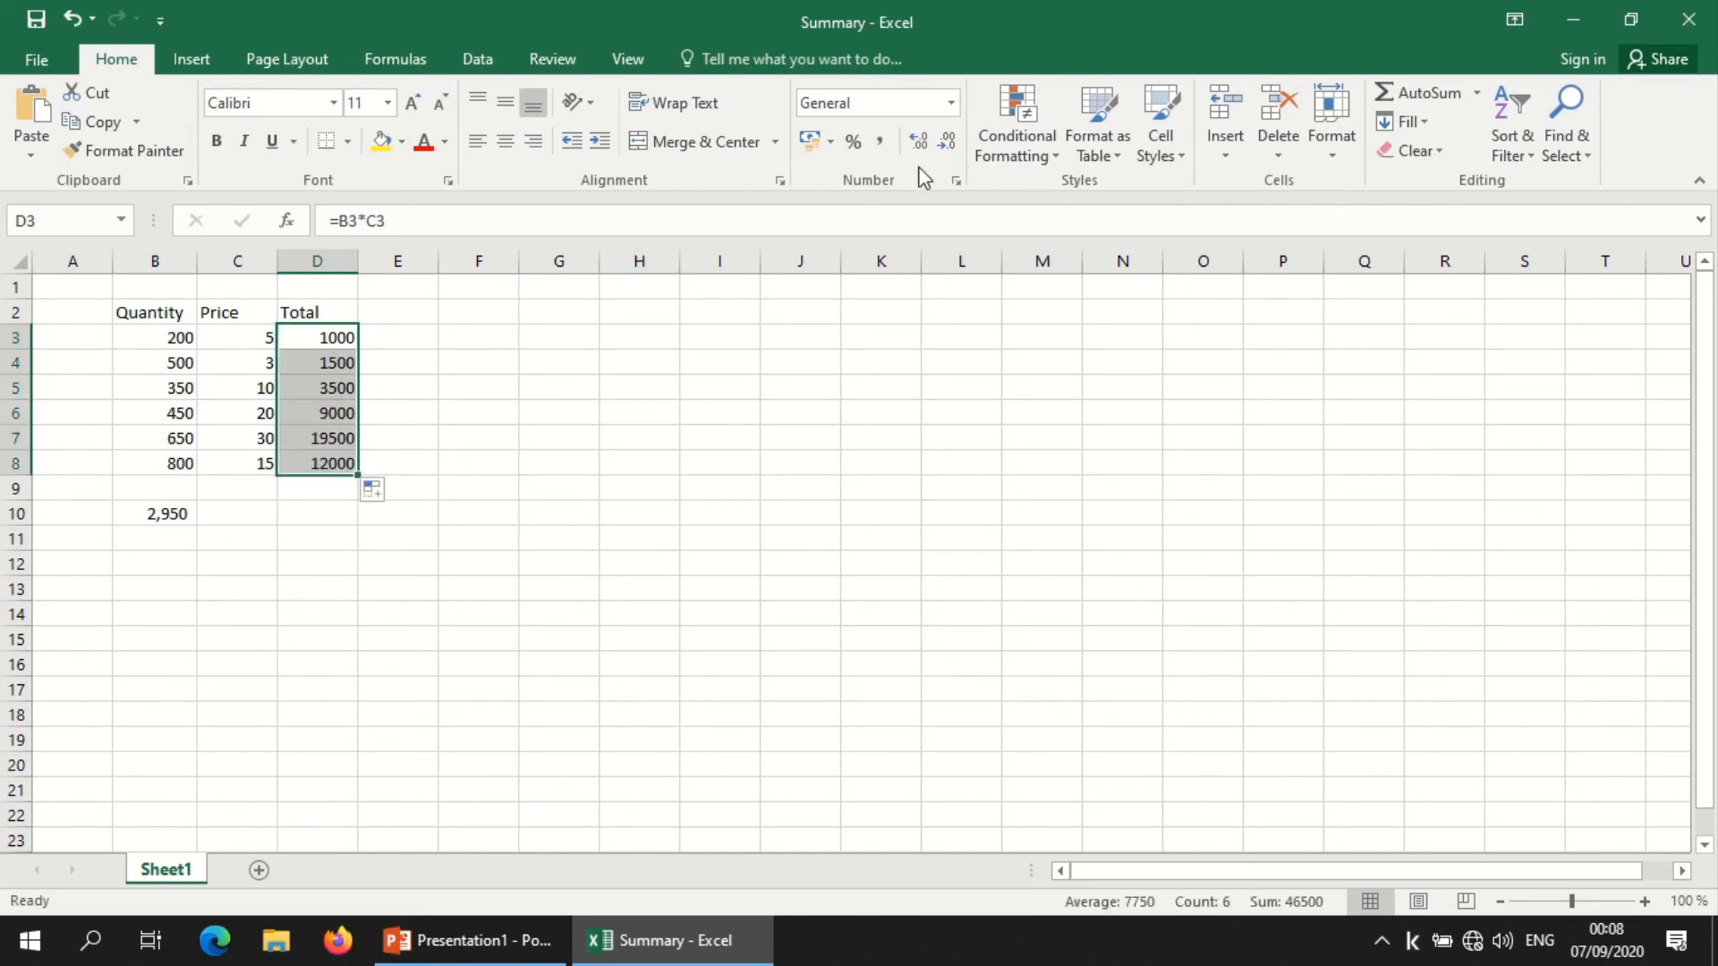
# Step: Format the totals in D3:D8 with a thousands separator and no decimal places
pyautogui.click(882, 144)
pyautogui.click(945, 143)
pyautogui.click(946, 143)
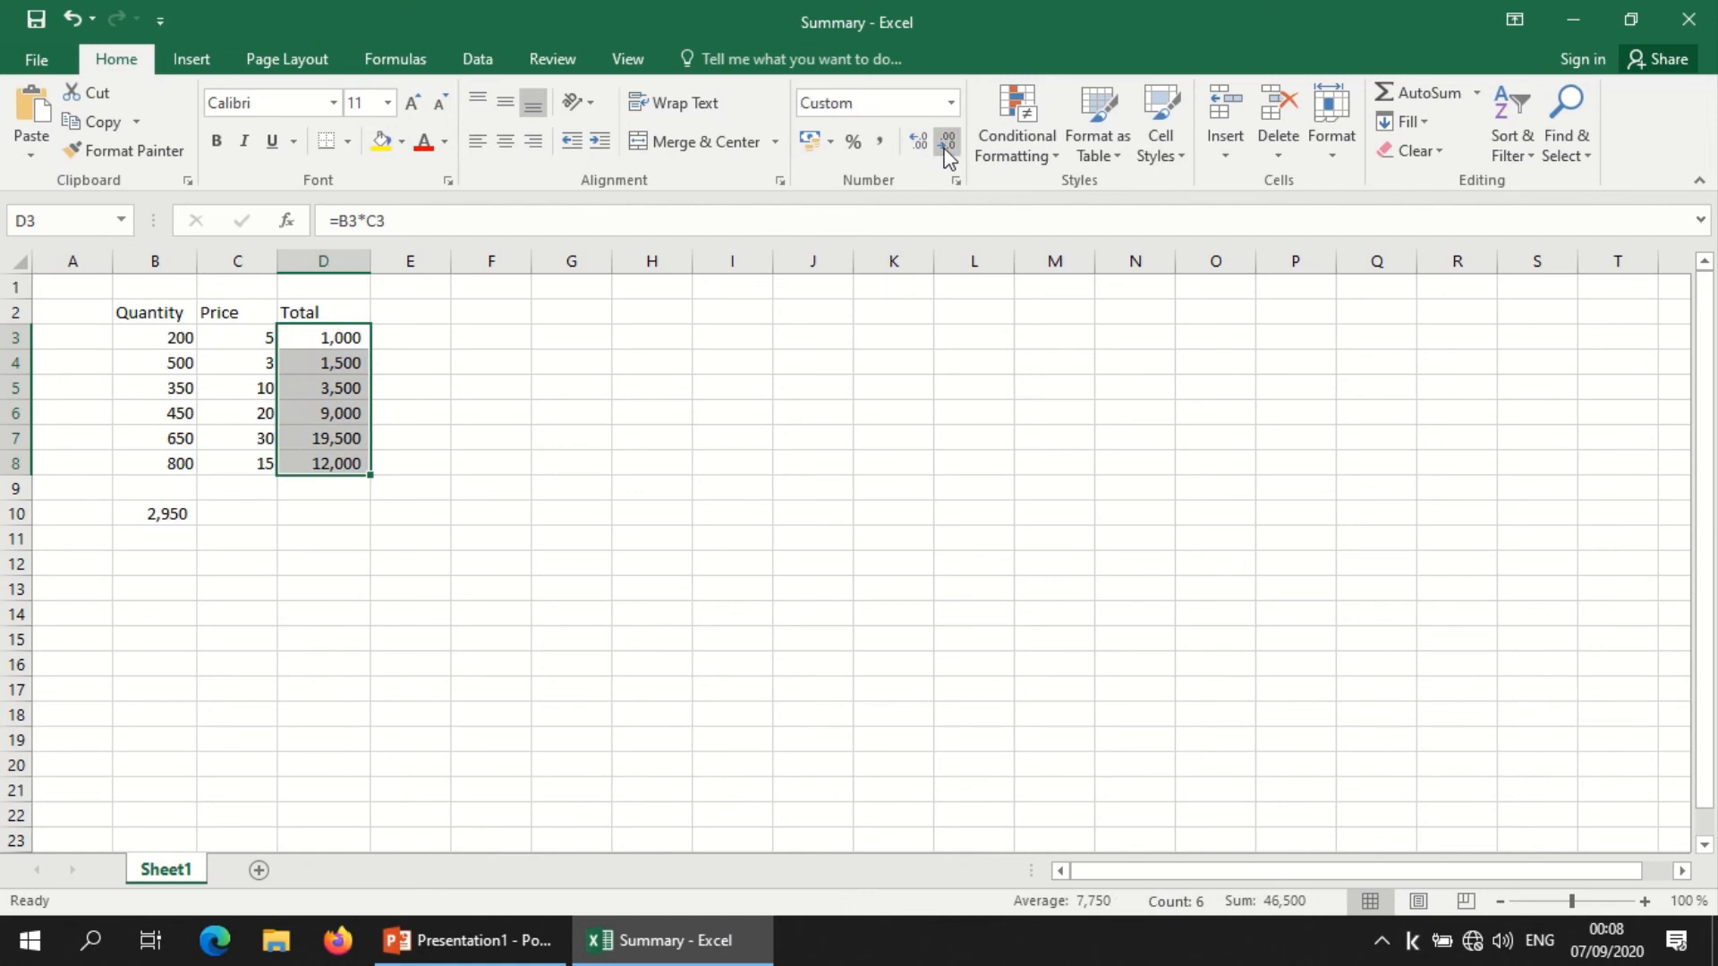
# Step: Sum the totals in cell D10 with AutoSum, adjusting the range to D3:D8
pyautogui.click(328, 505)
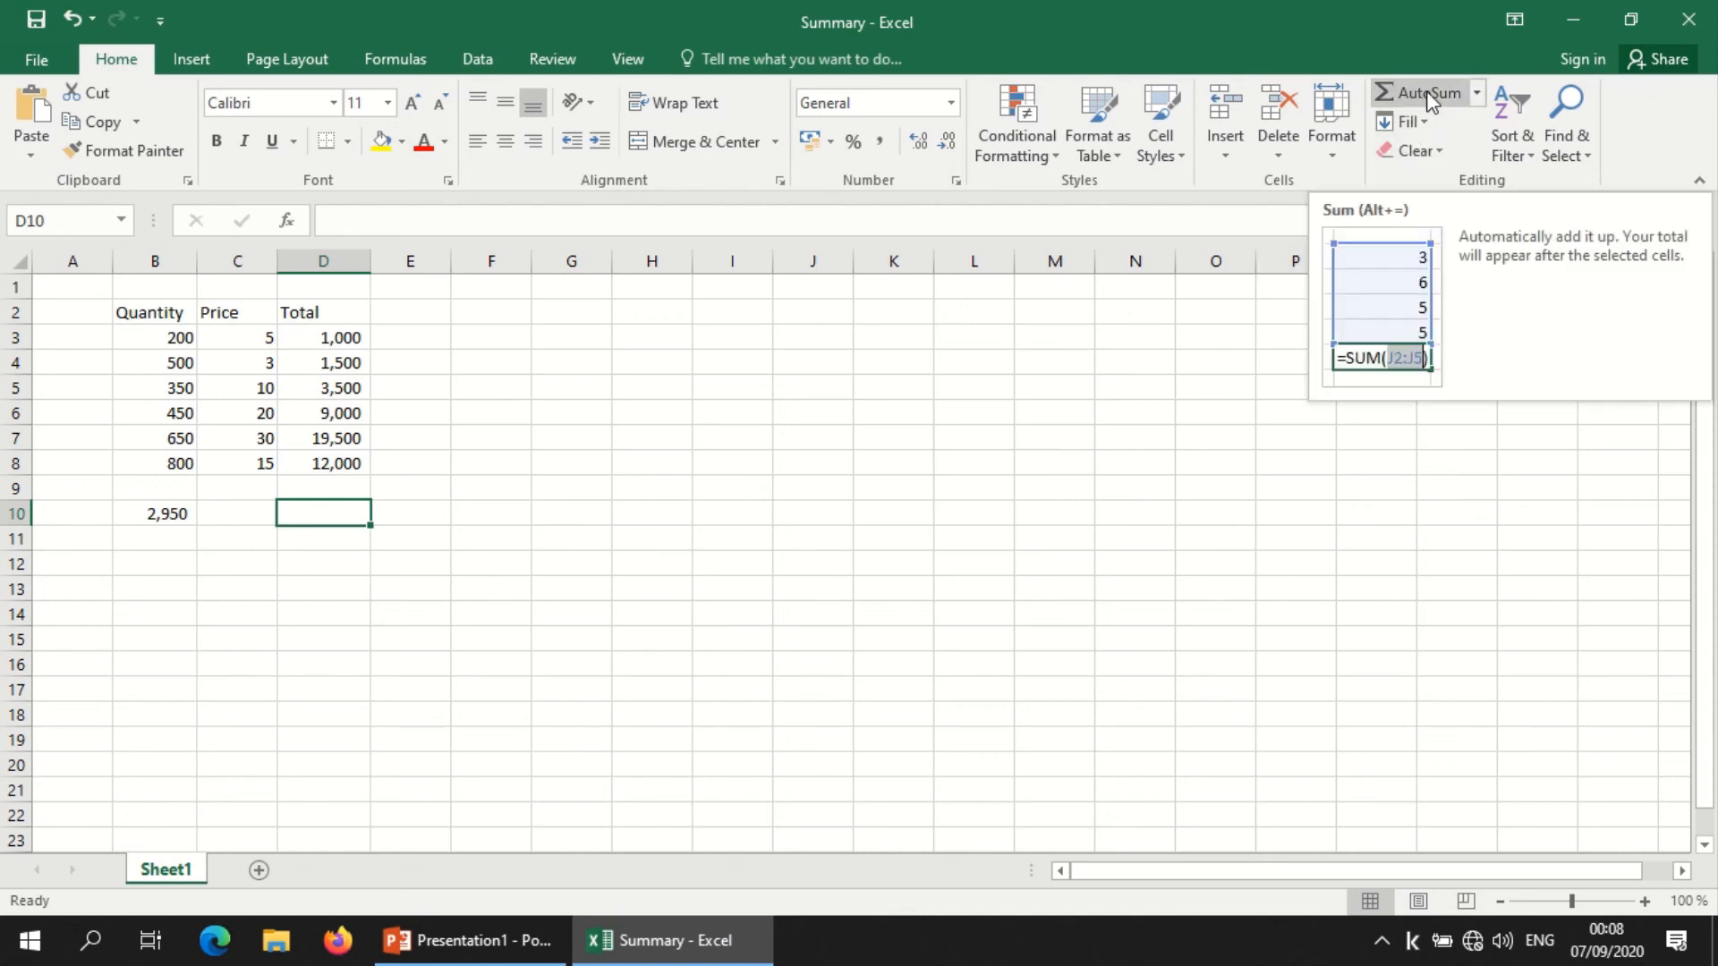
pyautogui.click(1394, 100)
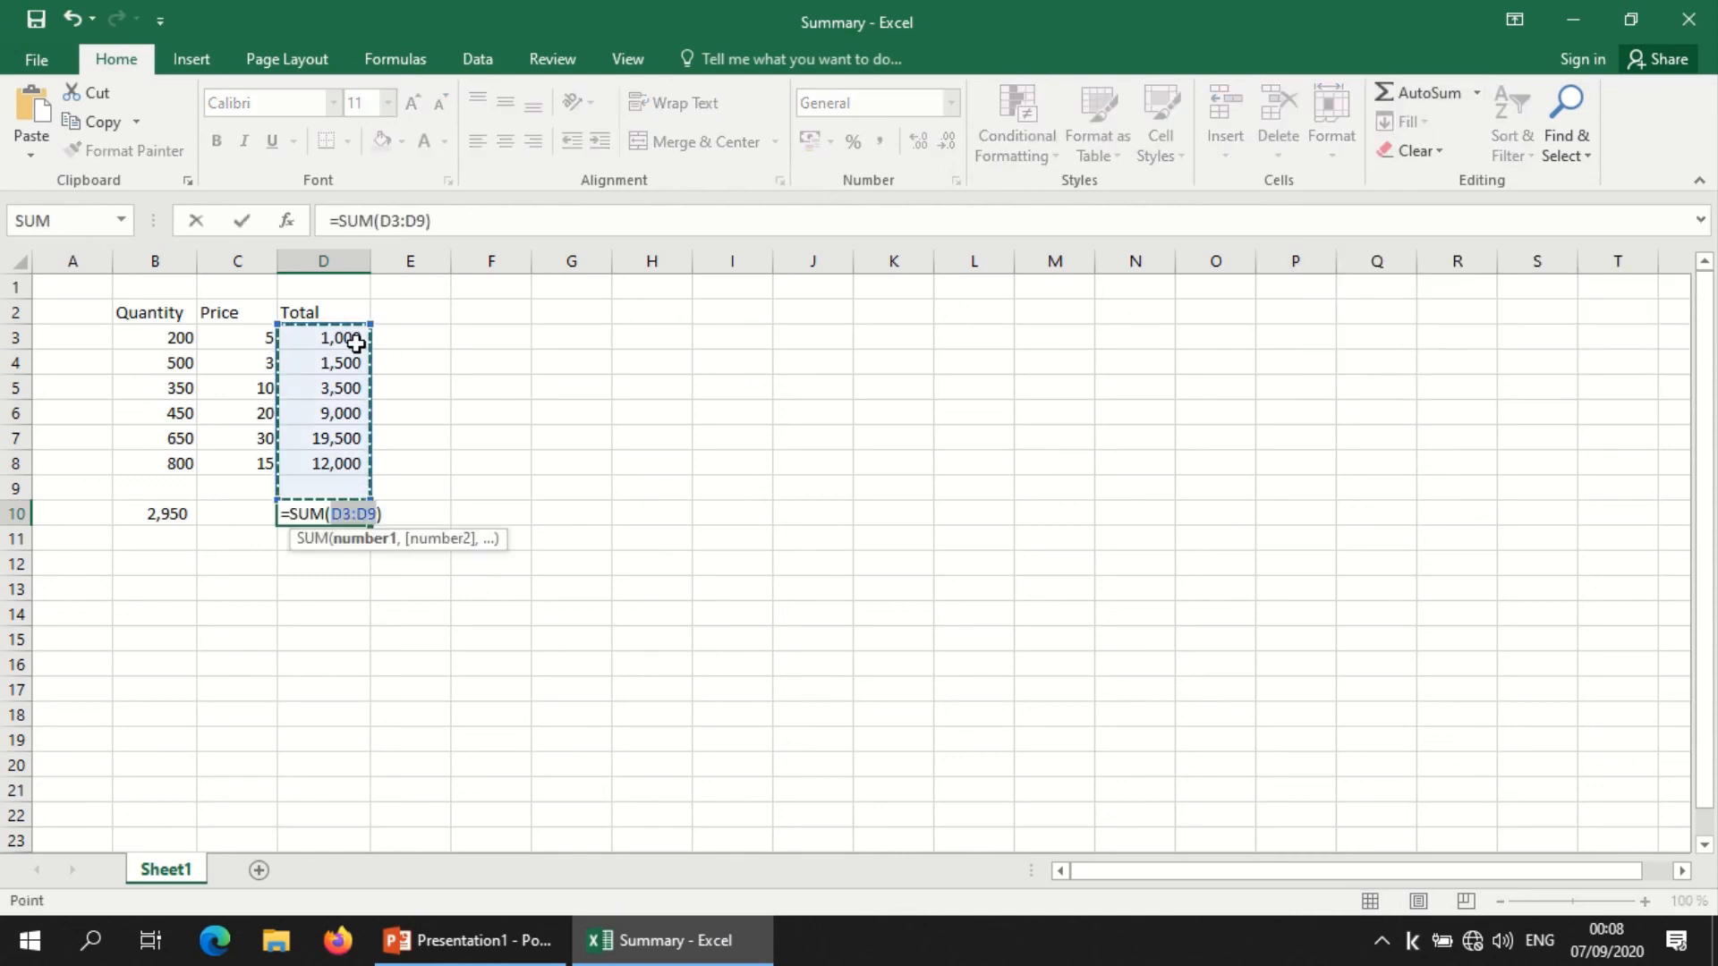
pyautogui.moveTo(351, 337); pyautogui.dragTo(339, 468)
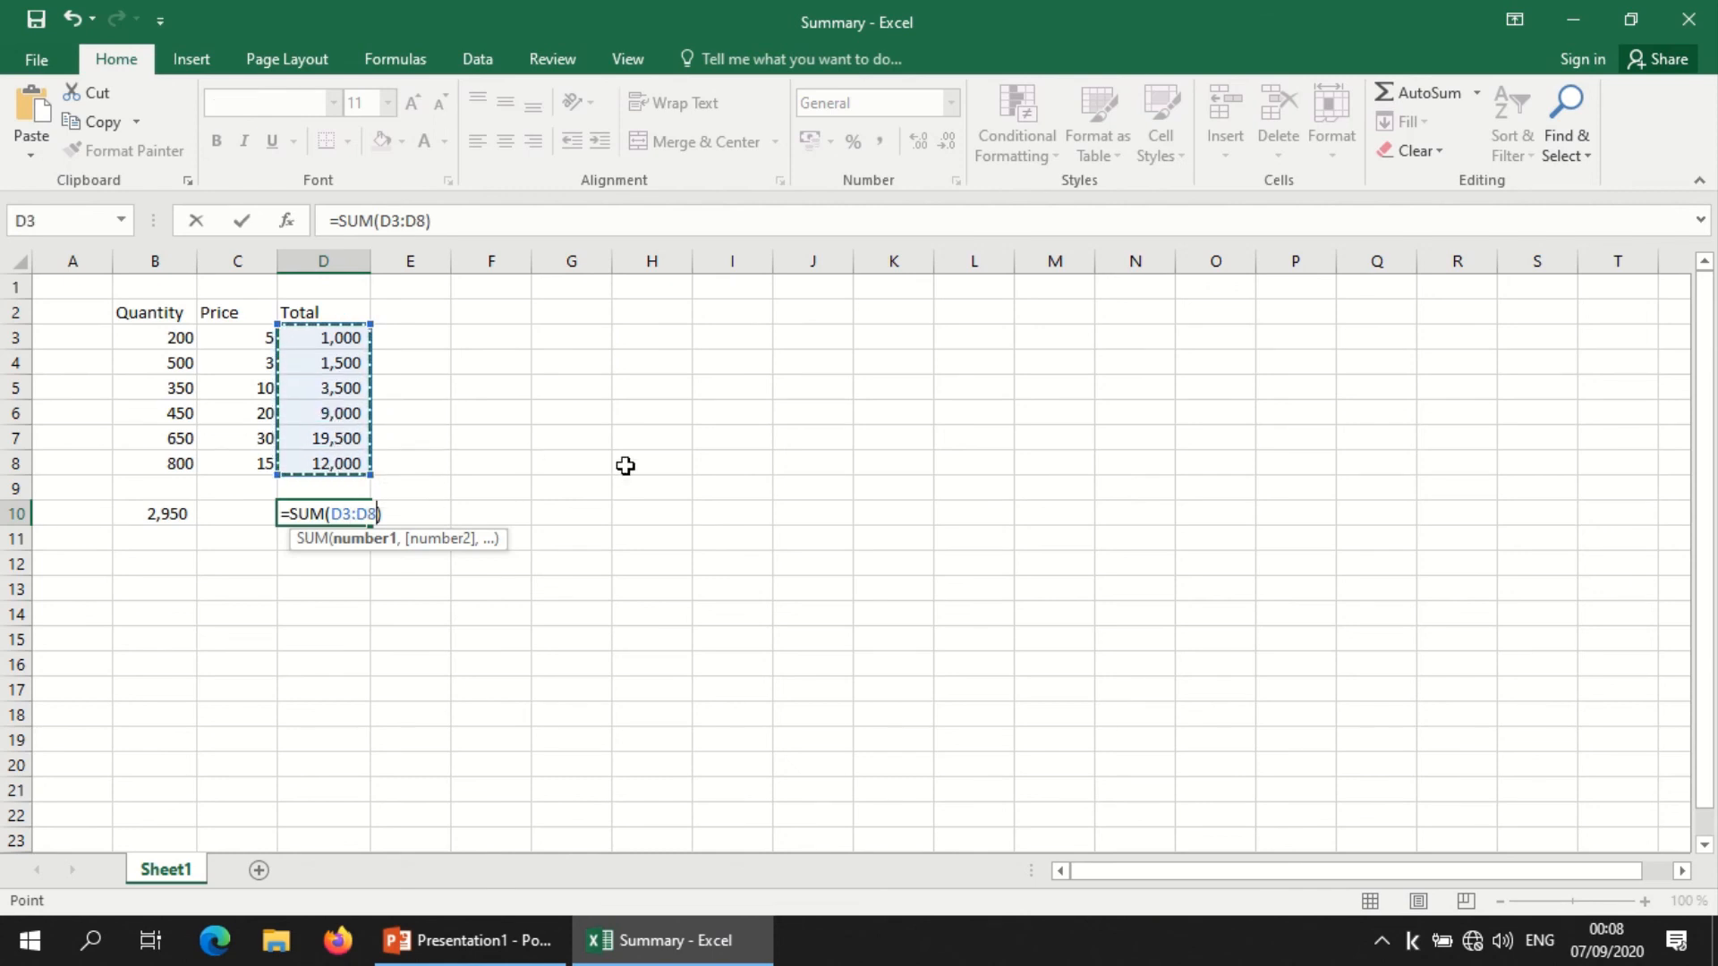
pyautogui.press('Return')
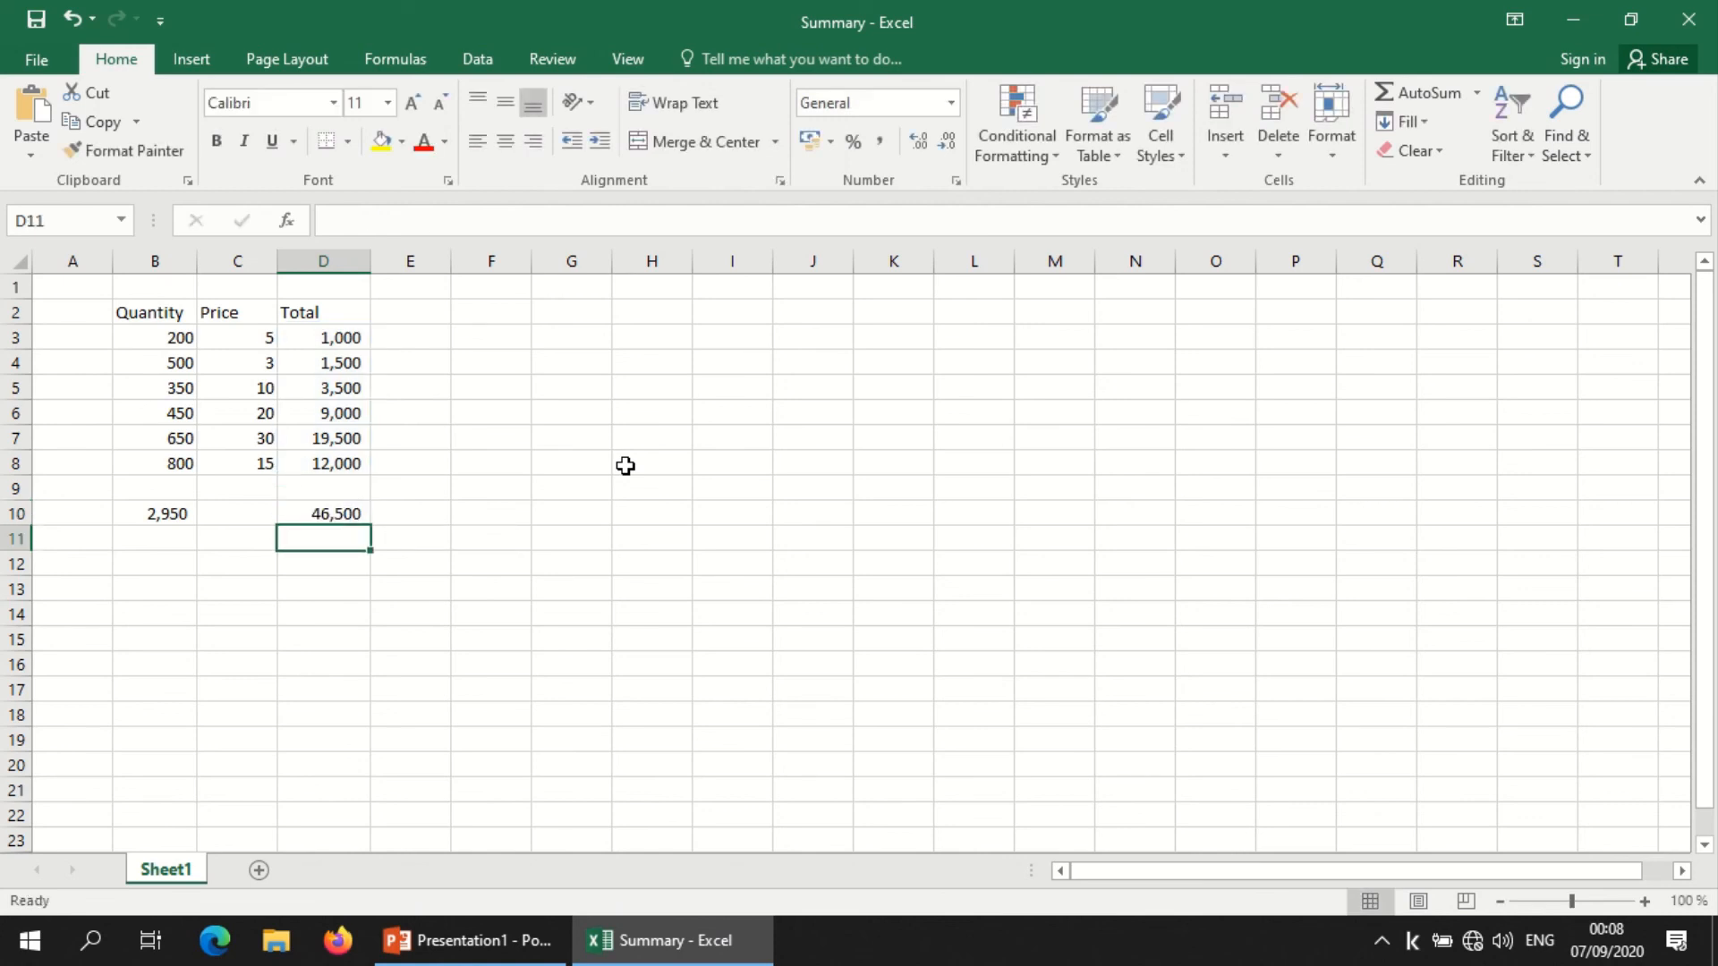
pyautogui.click(323, 512)
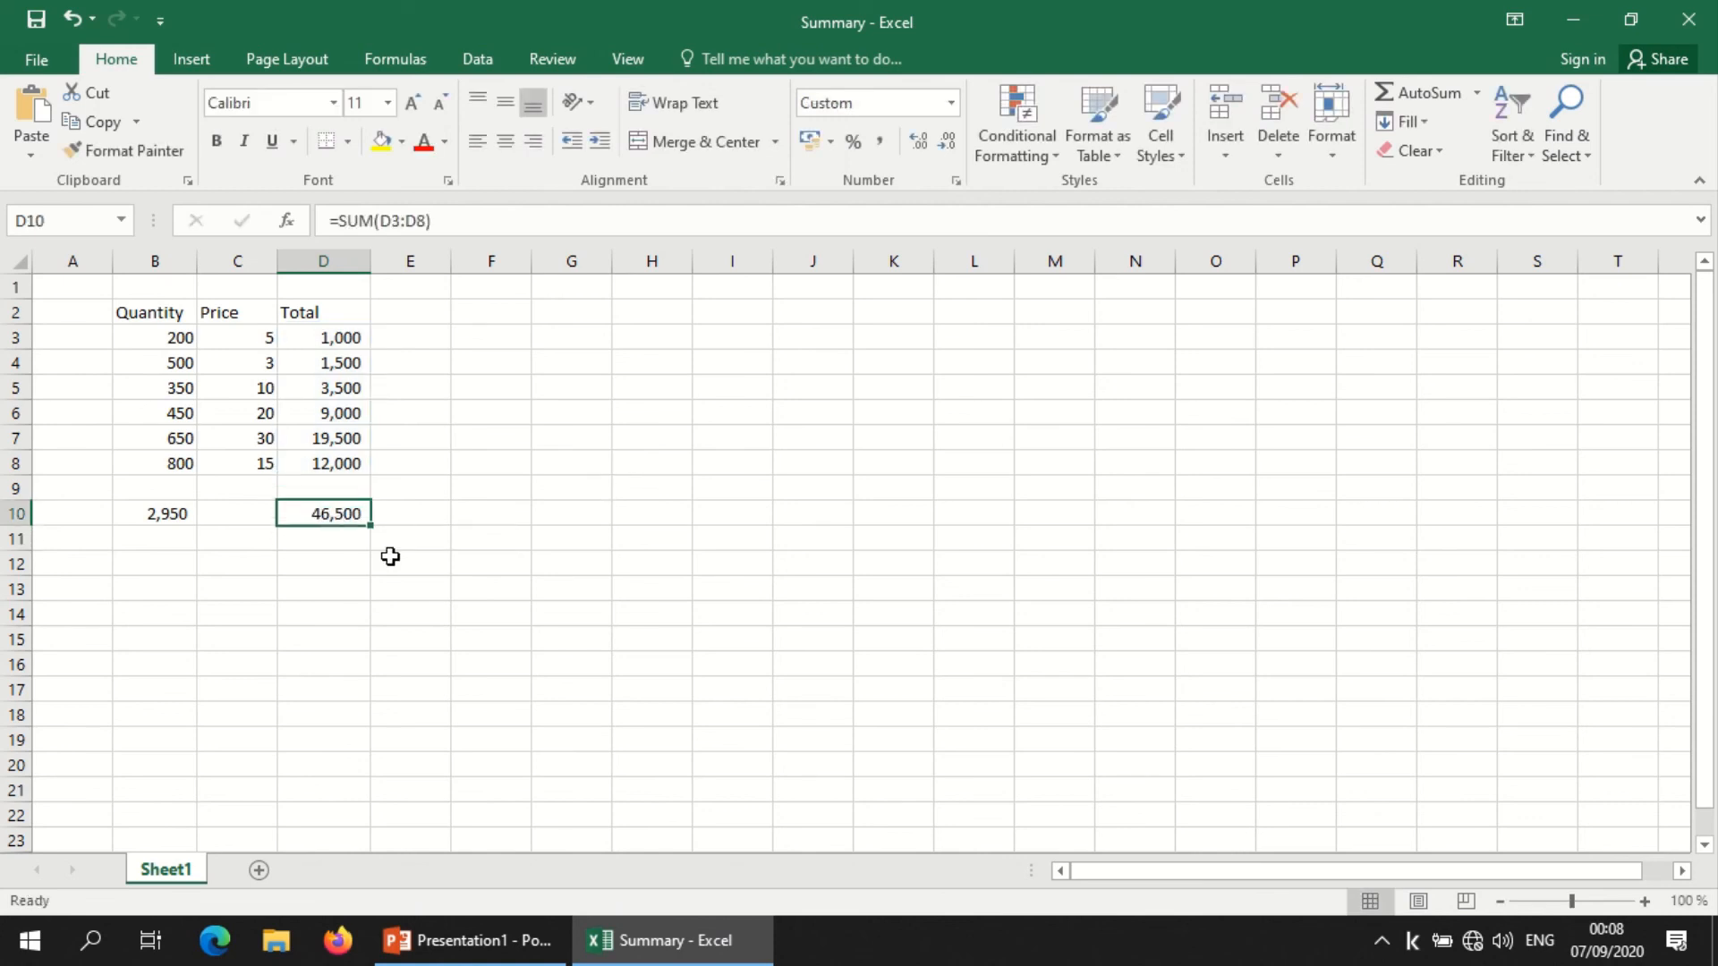
# Step: Delete the quantity sum from cell B10, keeping the grand total in D10
pyautogui.click(163, 515)
pyautogui.press('Delete')
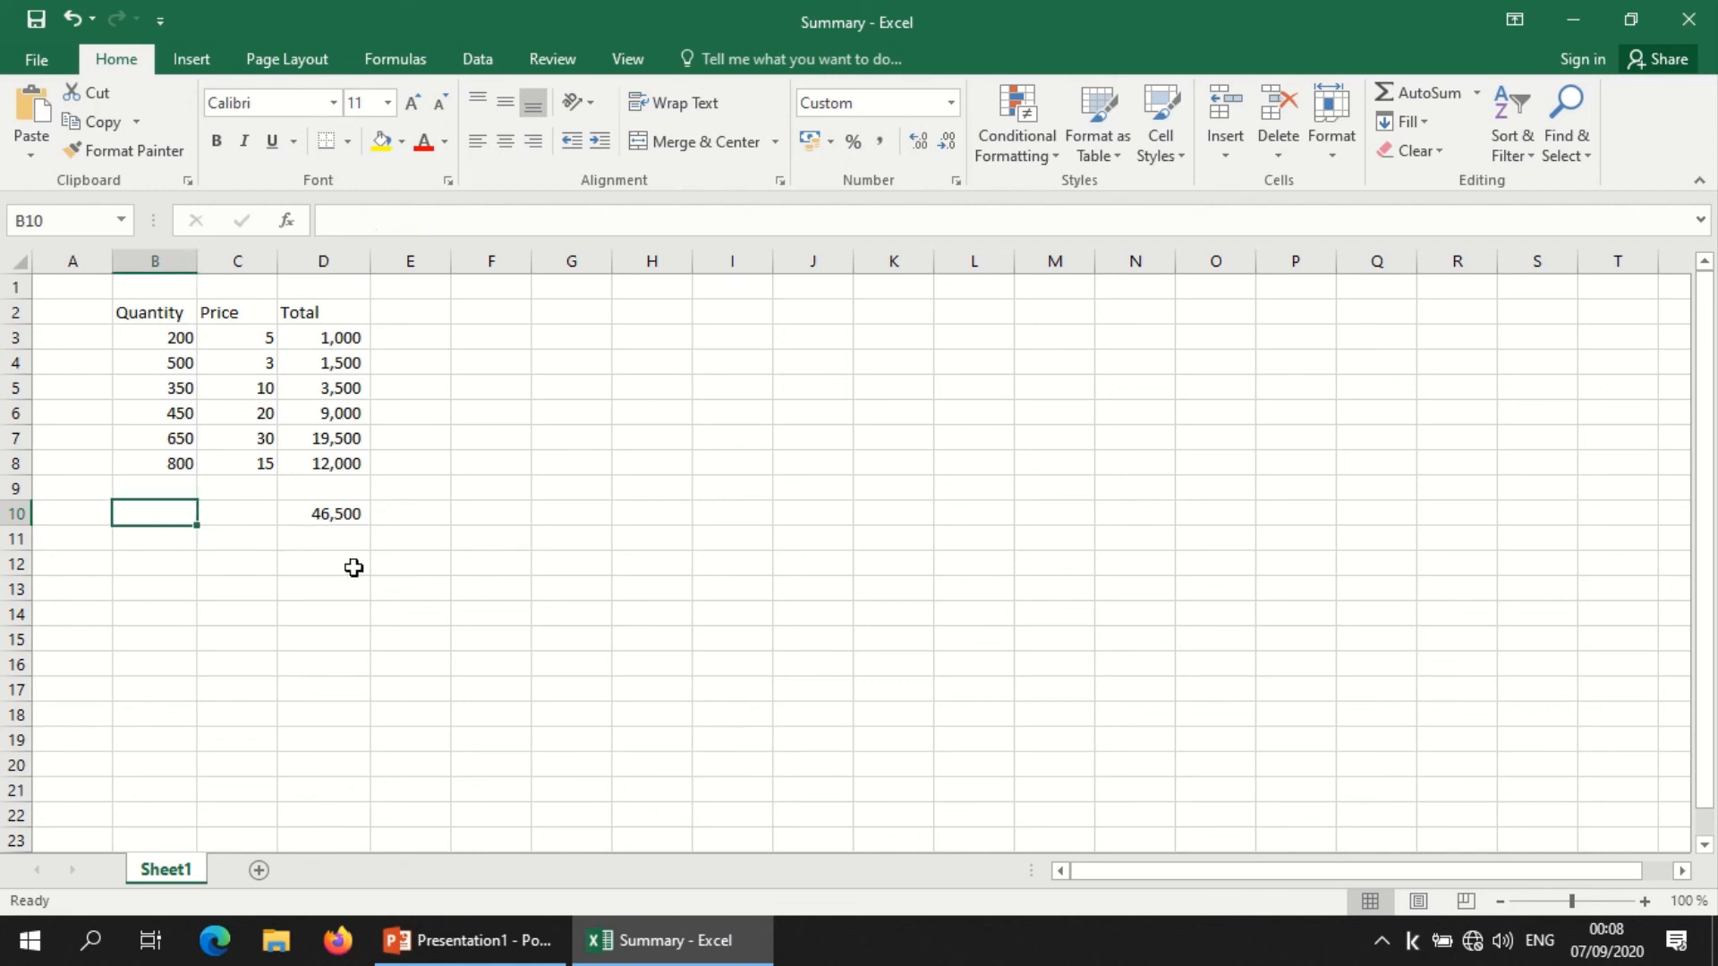
pyautogui.click(380, 588)
pyautogui.click(337, 515)
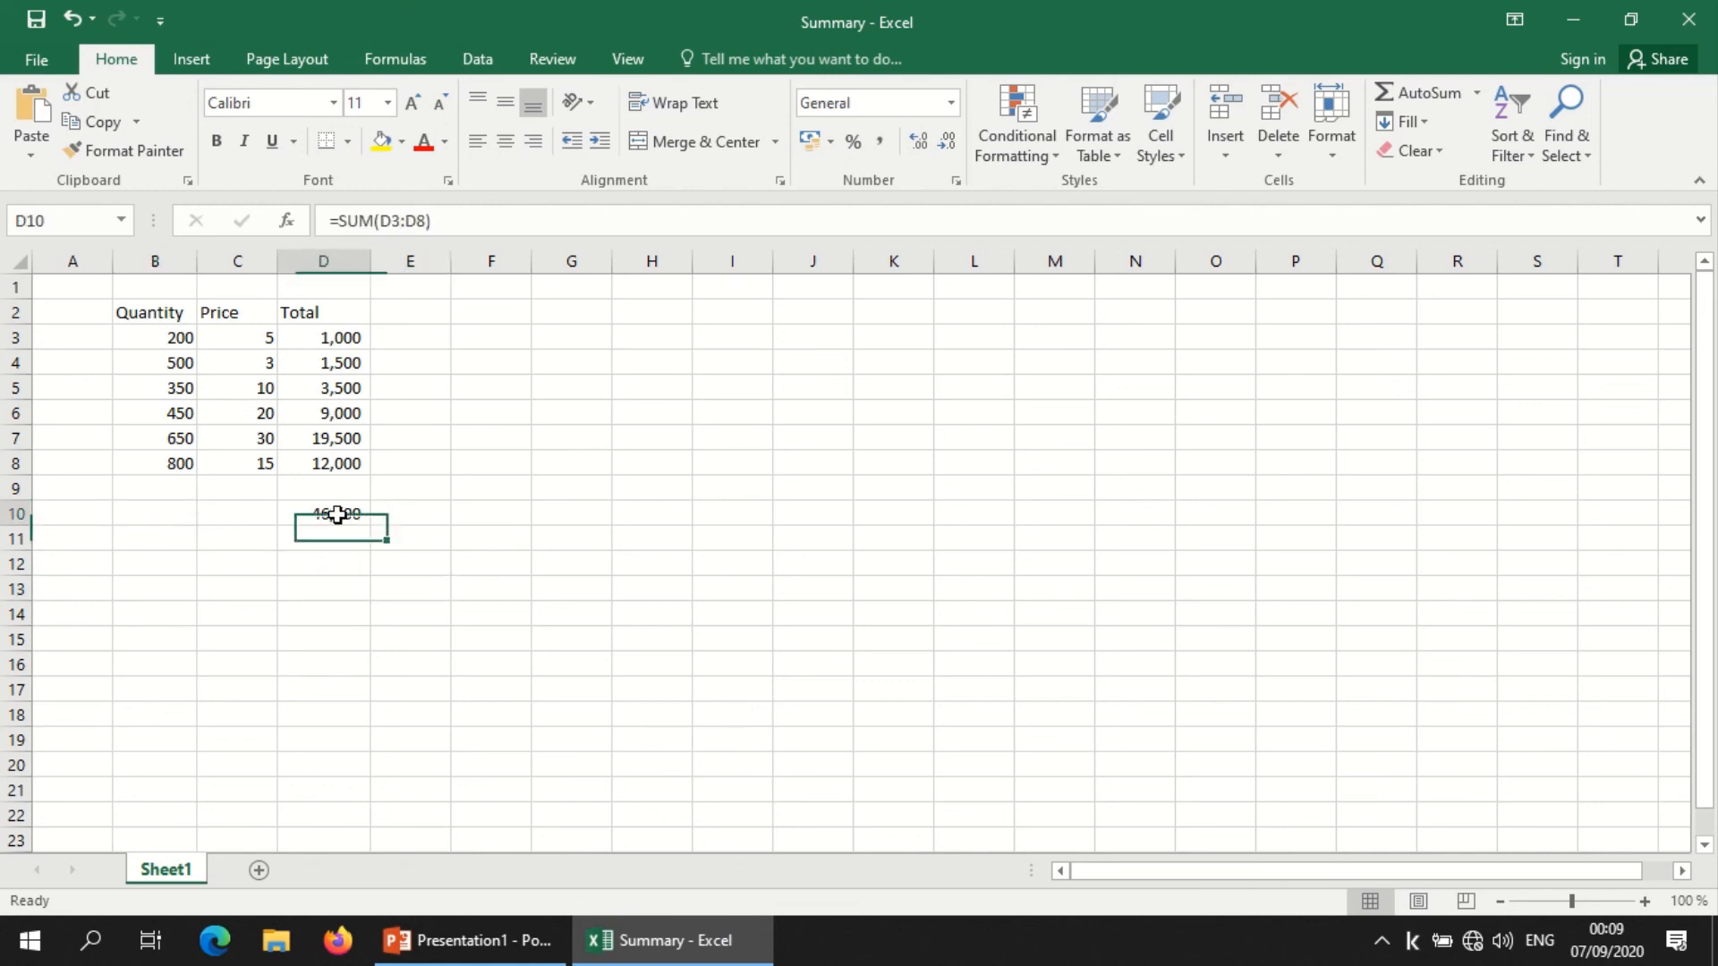
pyautogui.click(386, 581)
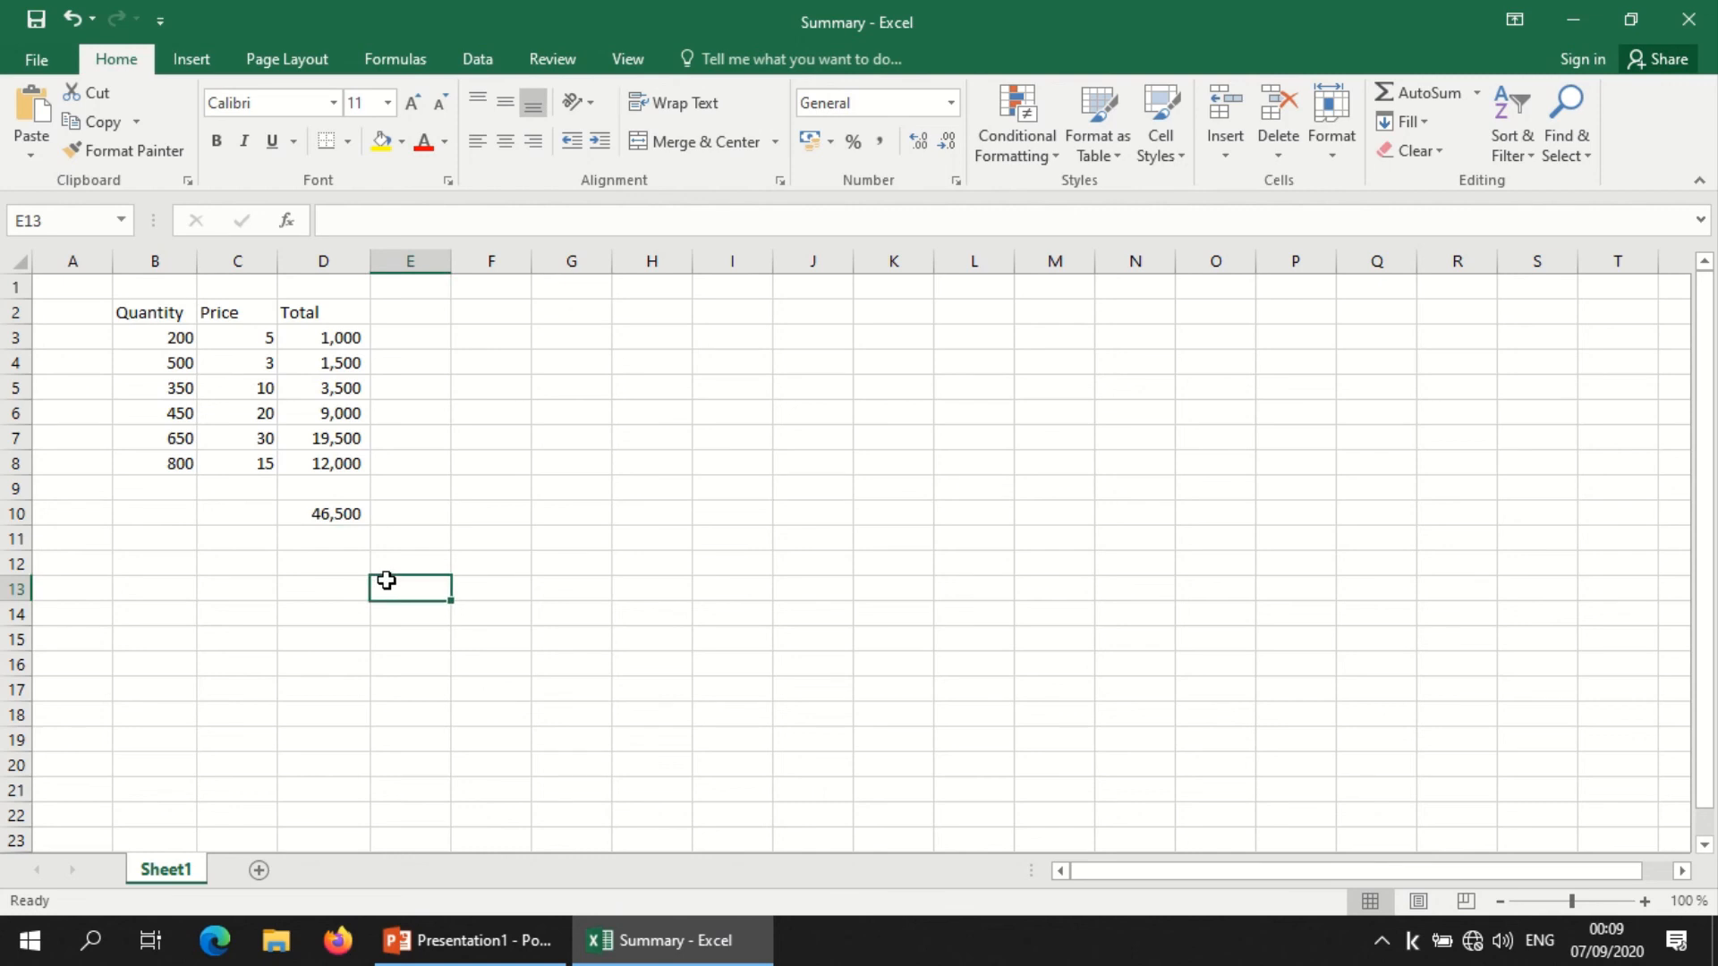